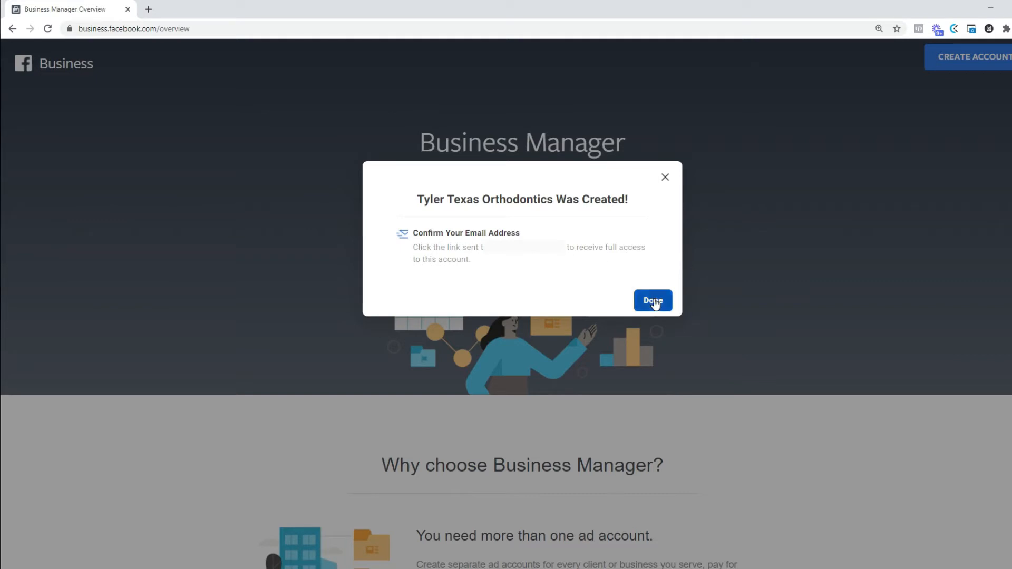
Finish the business creation and add the existing Facebook Page Tyler Texas Orthodontics to the business account
{"action": "left_click", "coordinate": [653, 300]}
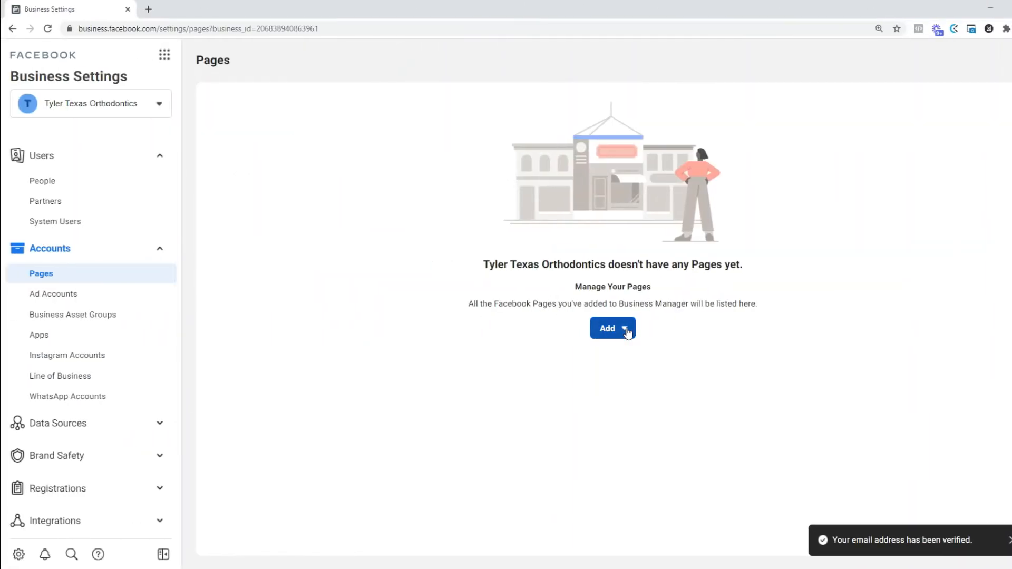
{"action": "left_click", "coordinate": [627, 331]}
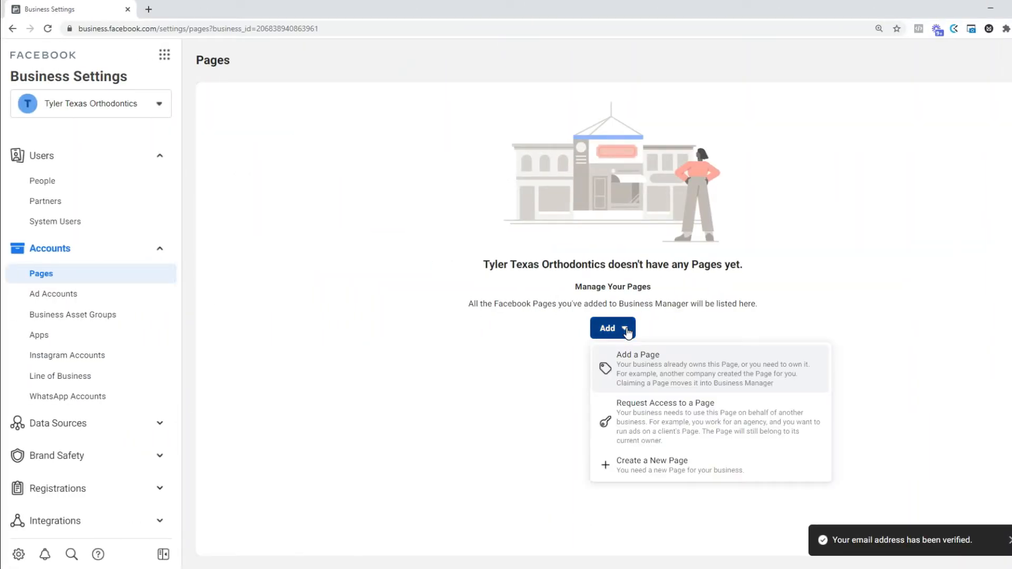
{"action": "left_click", "coordinate": [655, 374]}
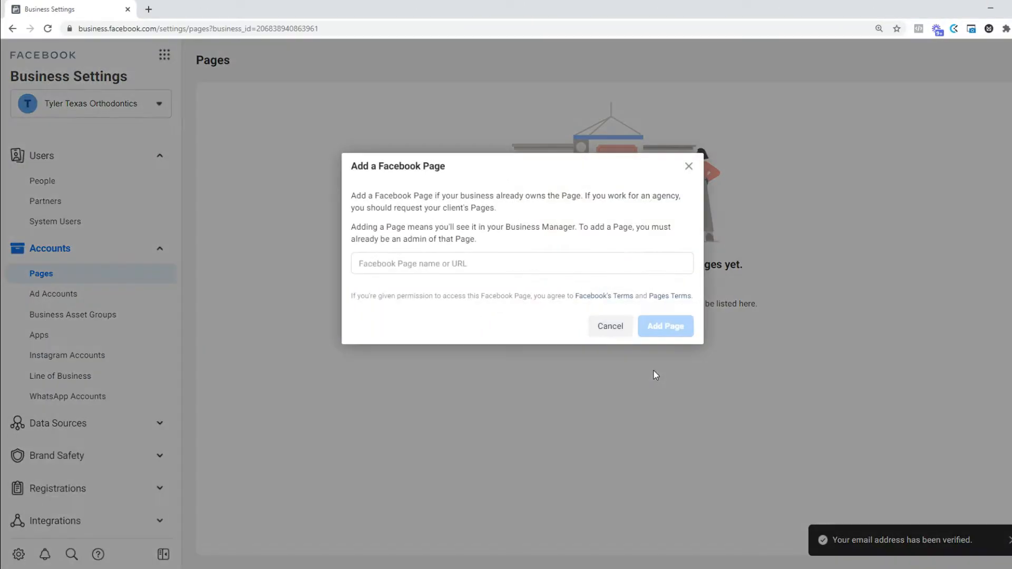
{"action": "left_click", "coordinate": [415, 269]}
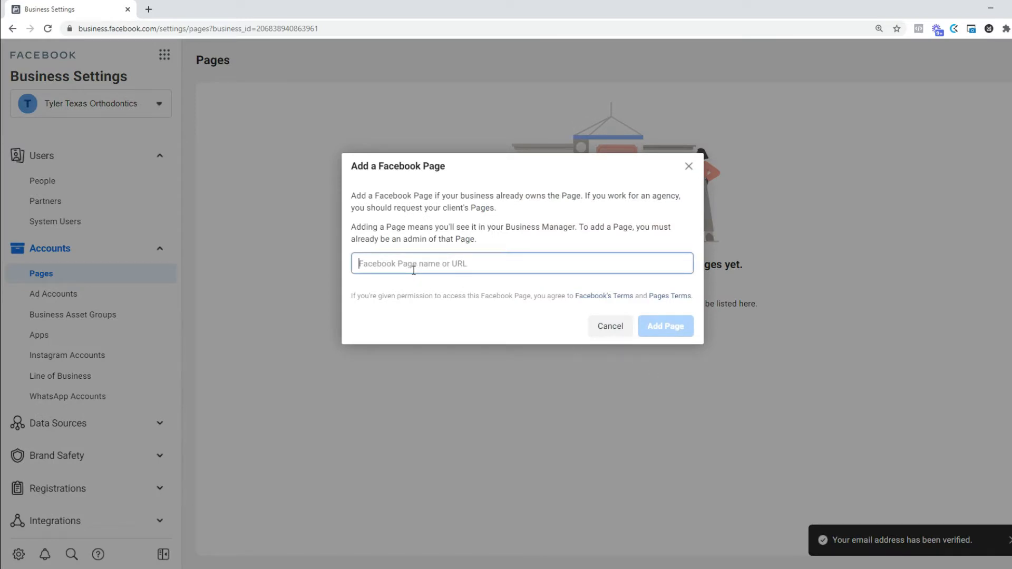
{"action": "type", "text": "Tyler"}
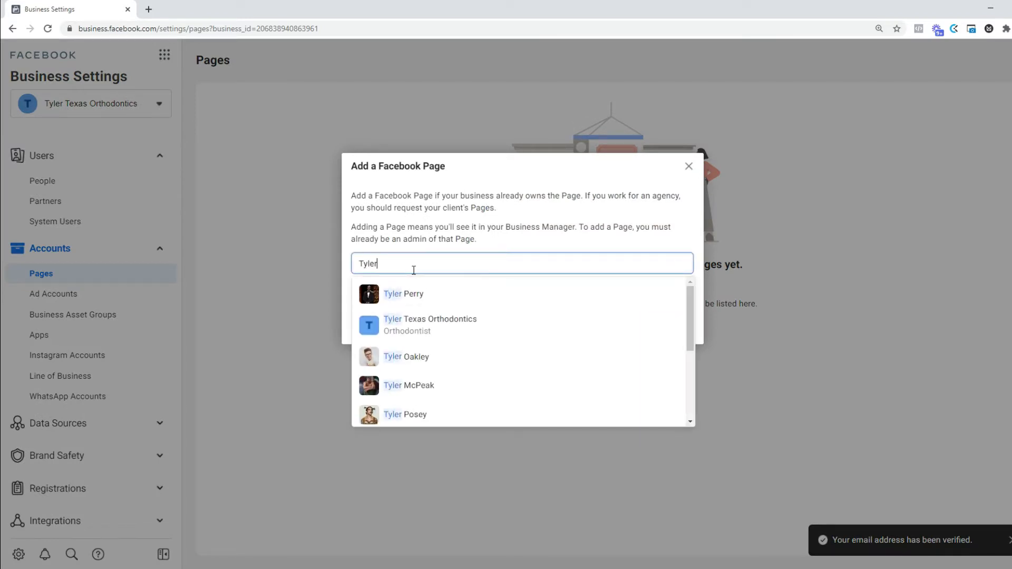
{"action": "left_click", "coordinate": [434, 331]}
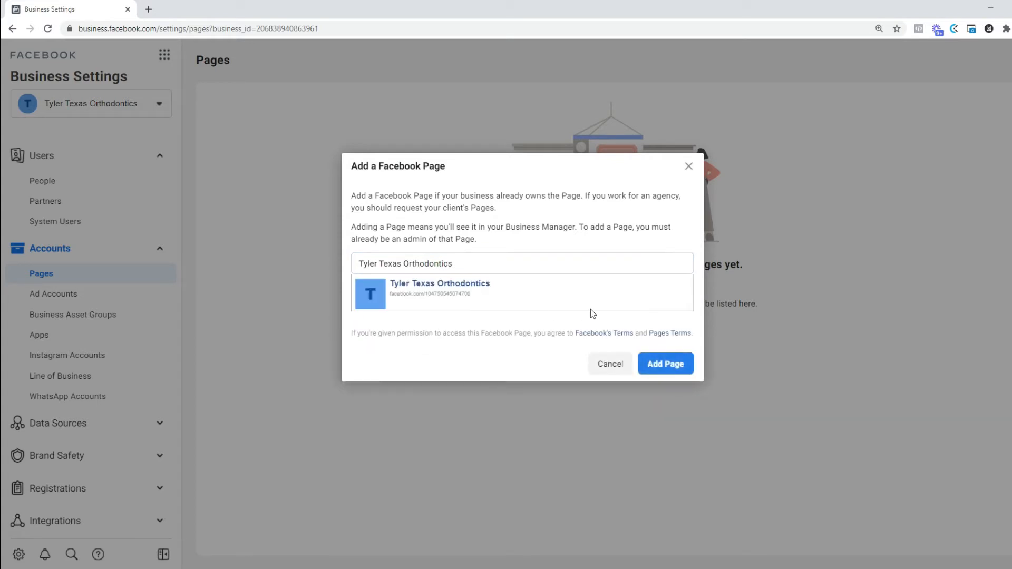
{"action": "left_click", "coordinate": [664, 364]}
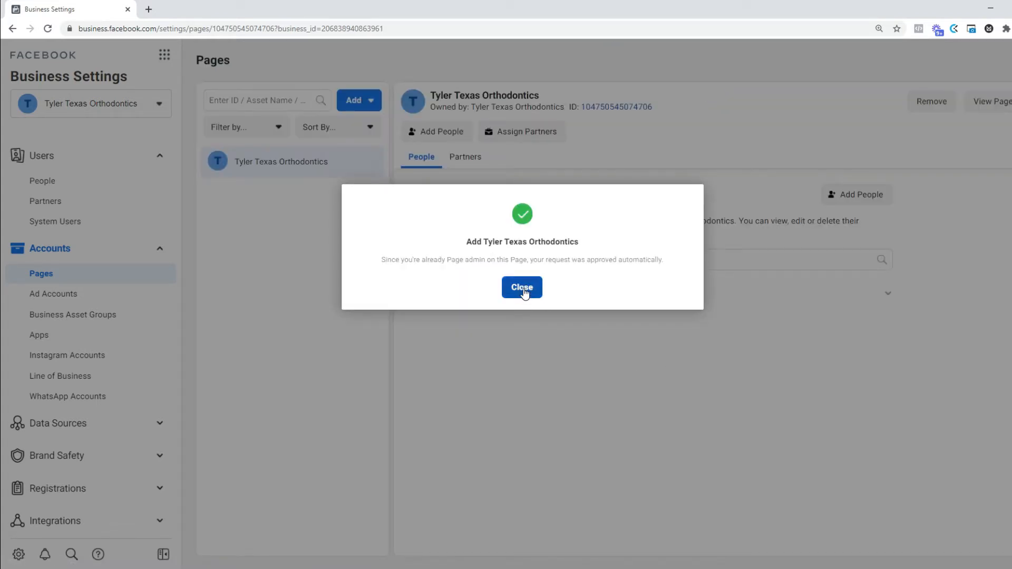
{"action": "left_click", "coordinate": [522, 288]}
{"action": "left_click", "coordinate": [524, 291]}
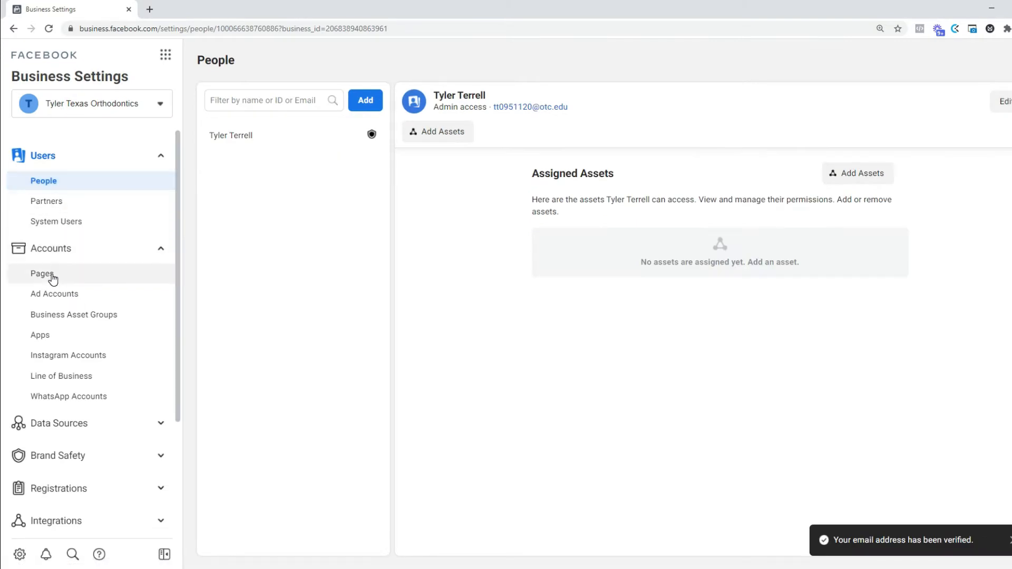
Create a new ad account named Tyler Texas Orthodontics, to be used for My business
{"action": "left_click", "coordinate": [66, 294]}
{"action": "left_click", "coordinate": [72, 281]}
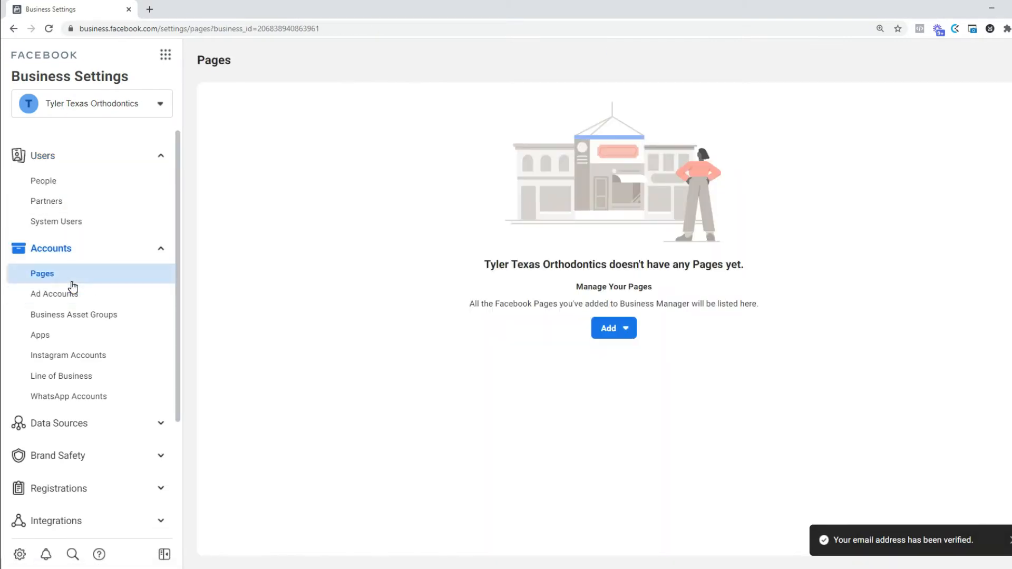
{"action": "left_click", "coordinate": [73, 289]}
{"action": "left_click", "coordinate": [623, 328]}
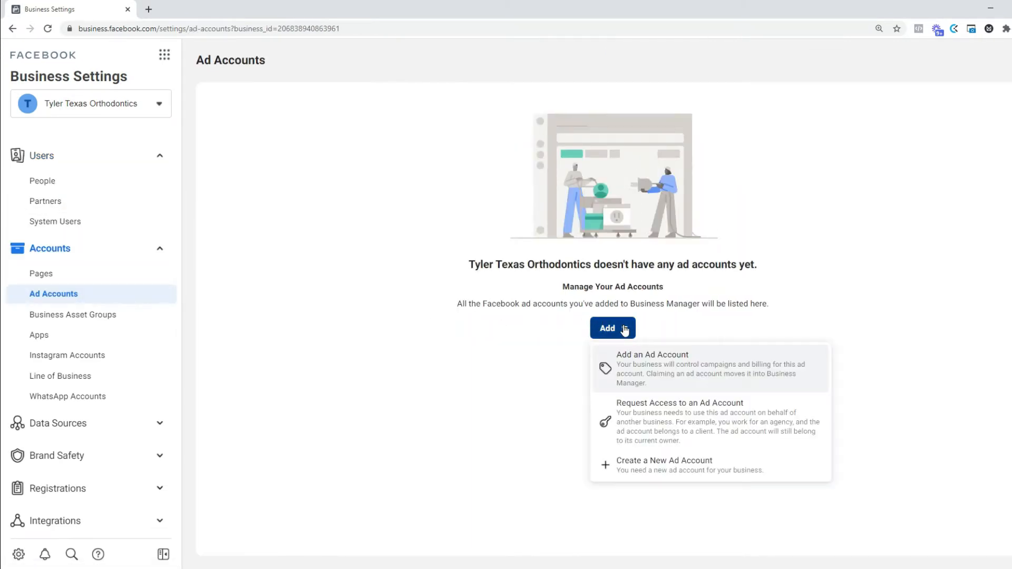
{"action": "left_click", "coordinate": [666, 470]}
{"action": "left_click", "coordinate": [408, 333]}
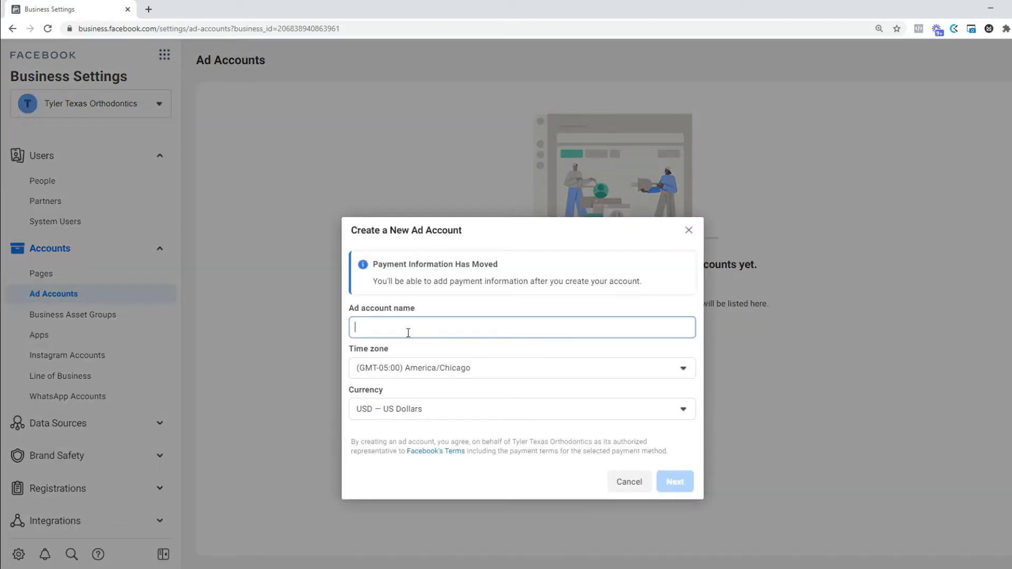
{"action": "type", "text": "Tyler "}
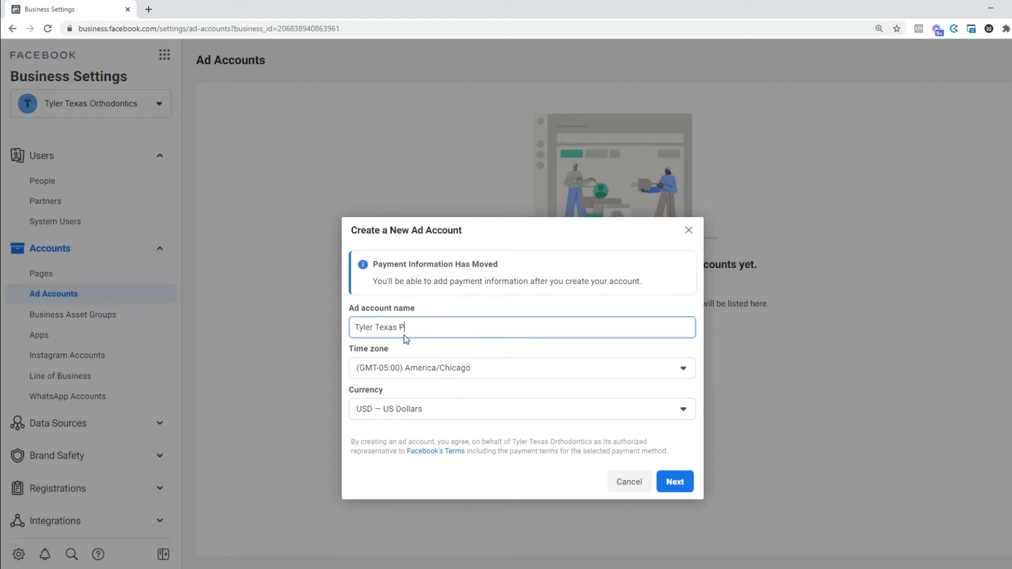
{"action": "type", "text": "Texas Orthodontics"}
{"action": "left_click", "coordinate": [663, 488]}
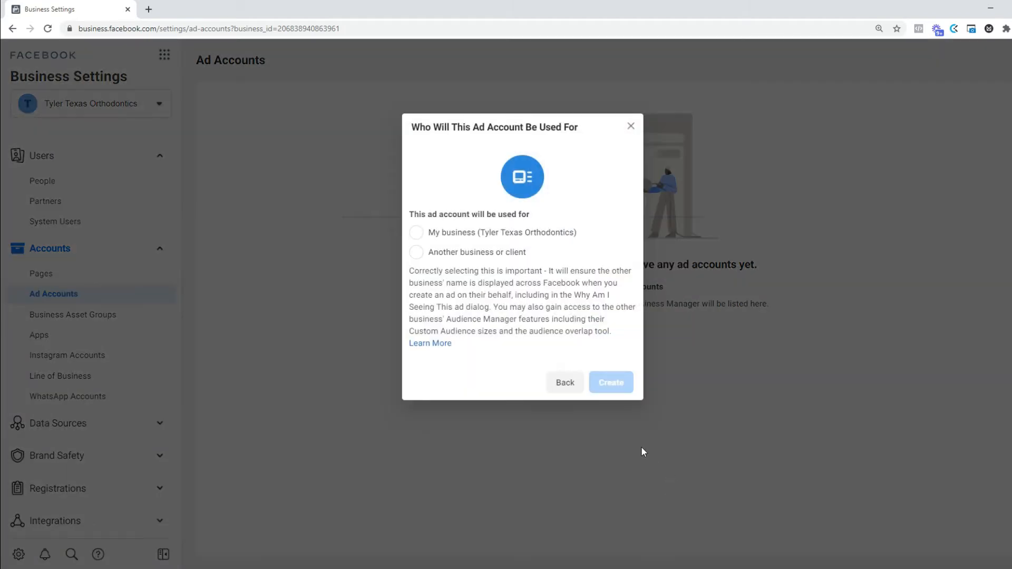
{"action": "left_click", "coordinate": [449, 237]}
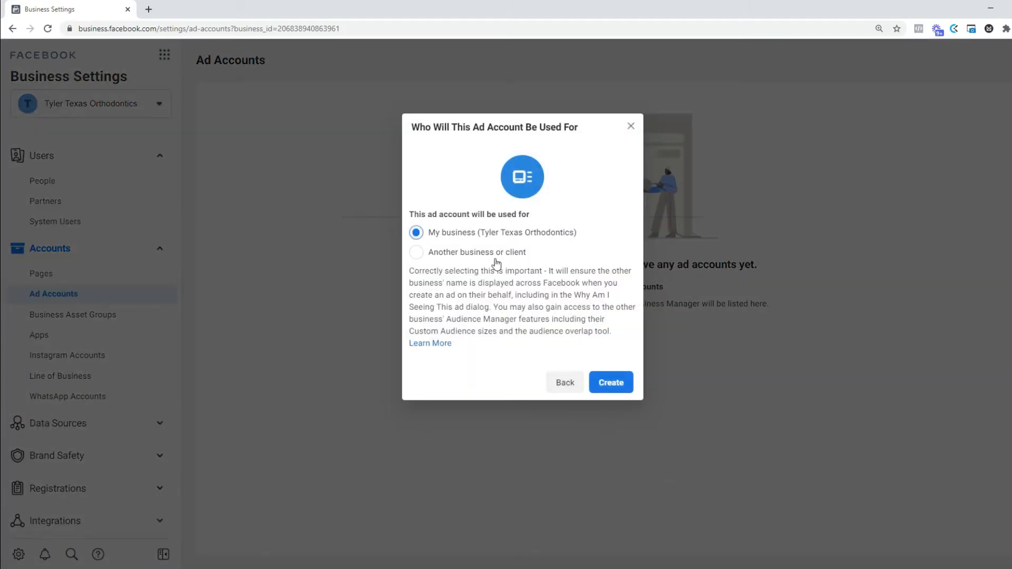
{"action": "left_click", "coordinate": [611, 383]}
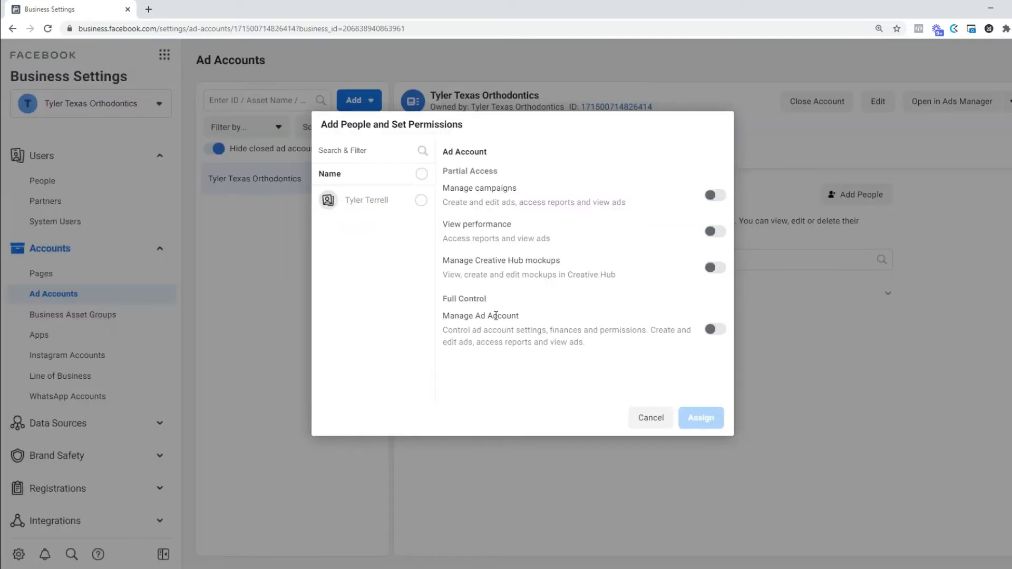
Assign the listed person full Manage Ad Account control of the new ad account and proceed to adding payment info
{"action": "left_click", "coordinate": [421, 201]}
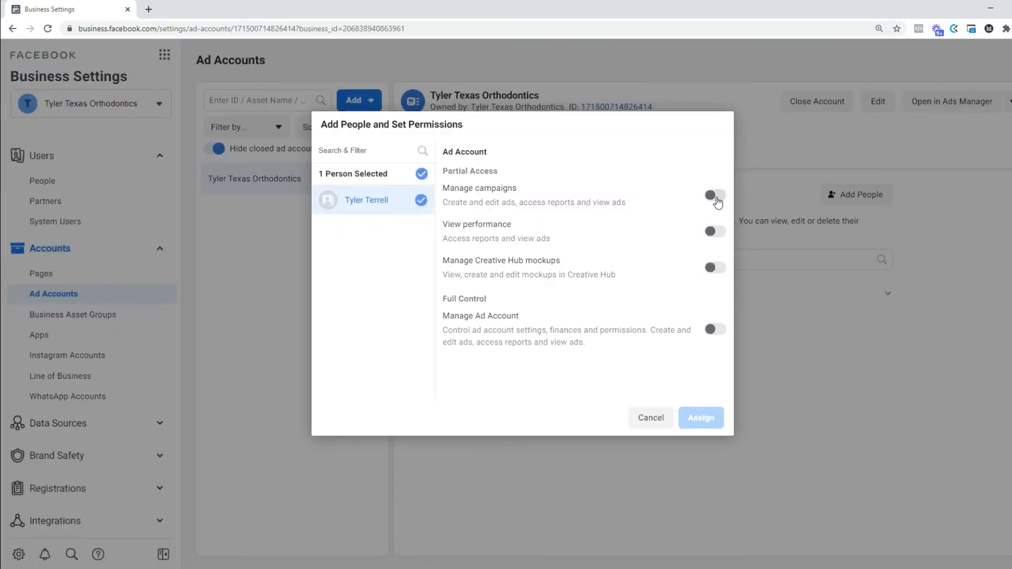
{"action": "left_click", "coordinate": [717, 198]}
{"action": "left_click", "coordinate": [715, 329]}
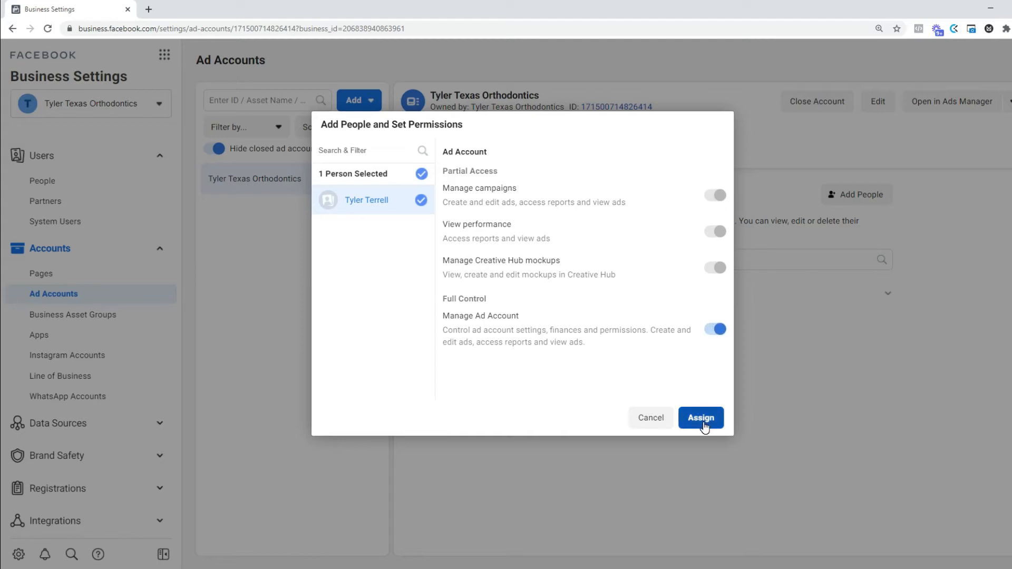
{"action": "left_click", "coordinate": [701, 418]}
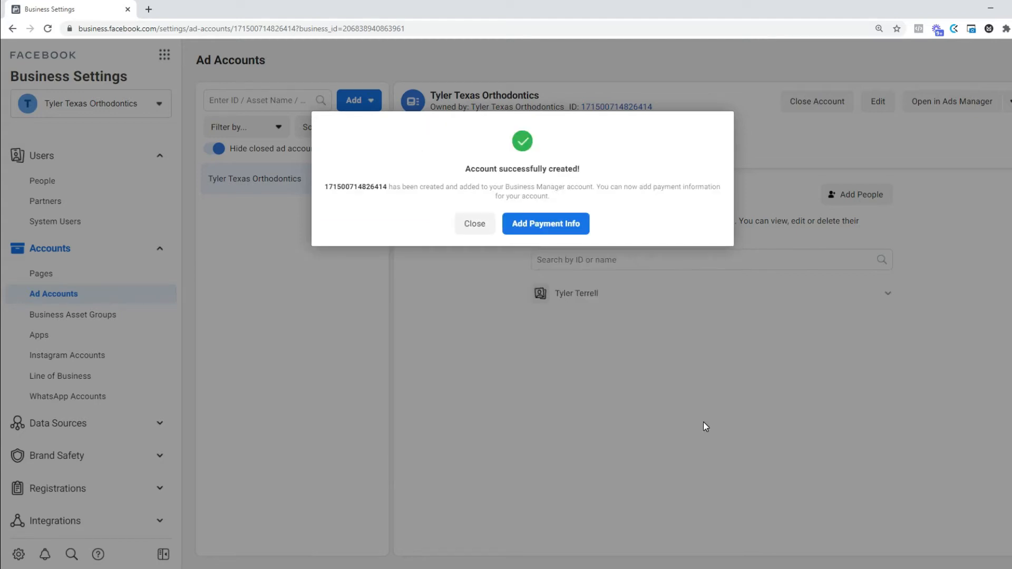
{"action": "left_click", "coordinate": [570, 230]}
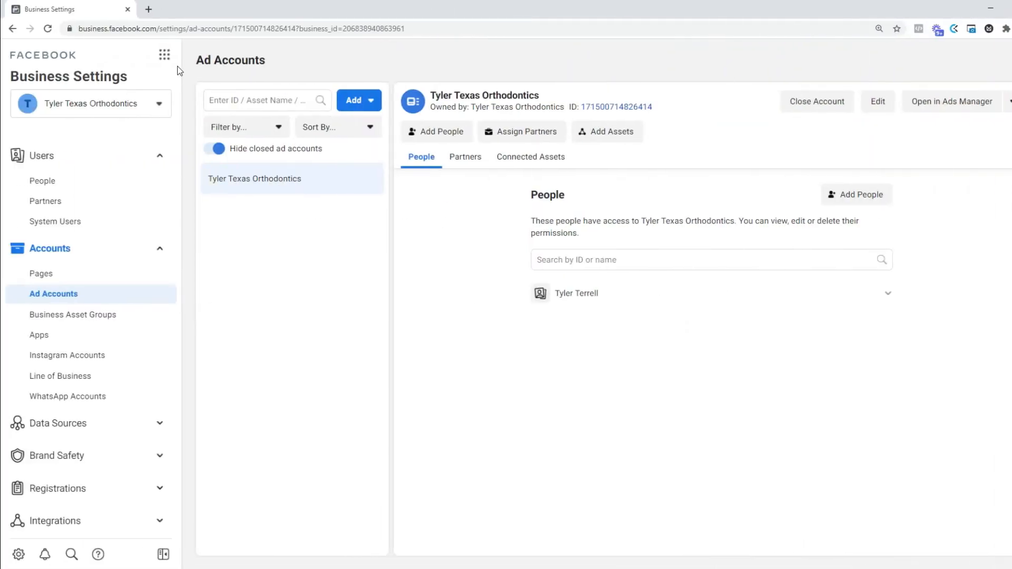
Switch to Ads Manager, accept the non-discrimination policy and answer No to the question about politics or national issues
{"action": "left_click", "coordinate": [163, 57]}
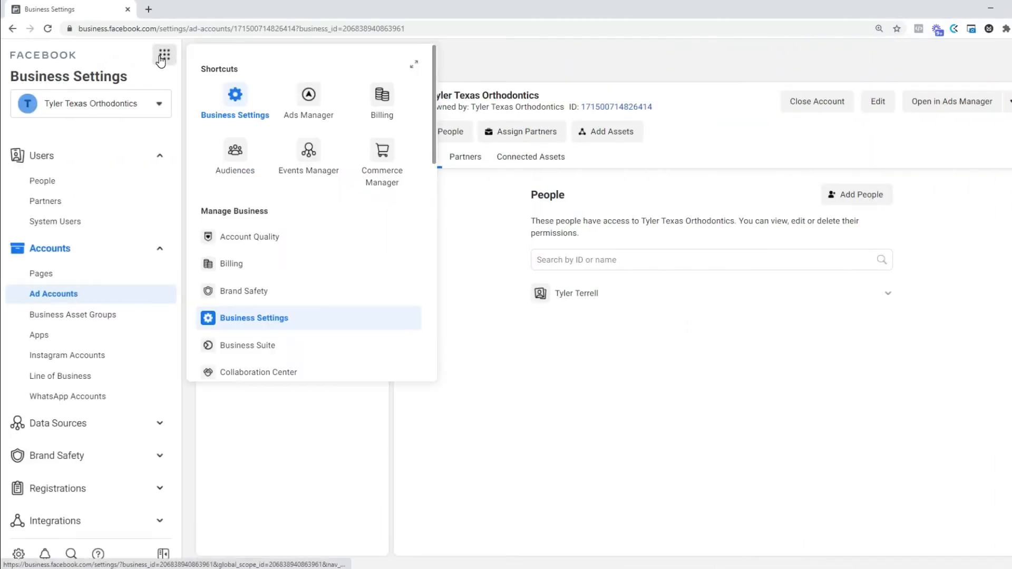
{"action": "left_click", "coordinate": [308, 99]}
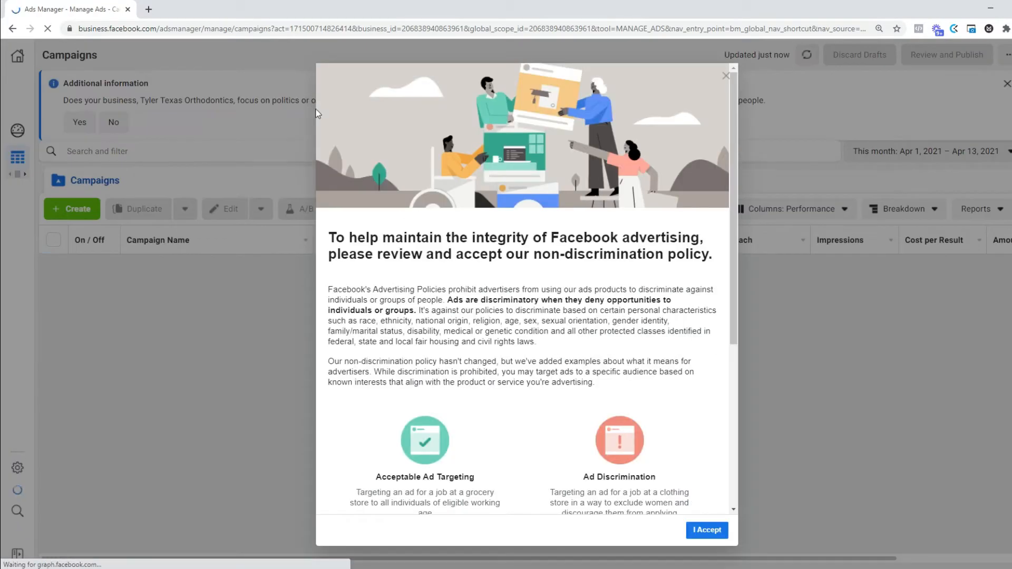
{"action": "scroll", "coordinate": [553, 211], "scroll_direction": "down", "scroll_amount": 5}
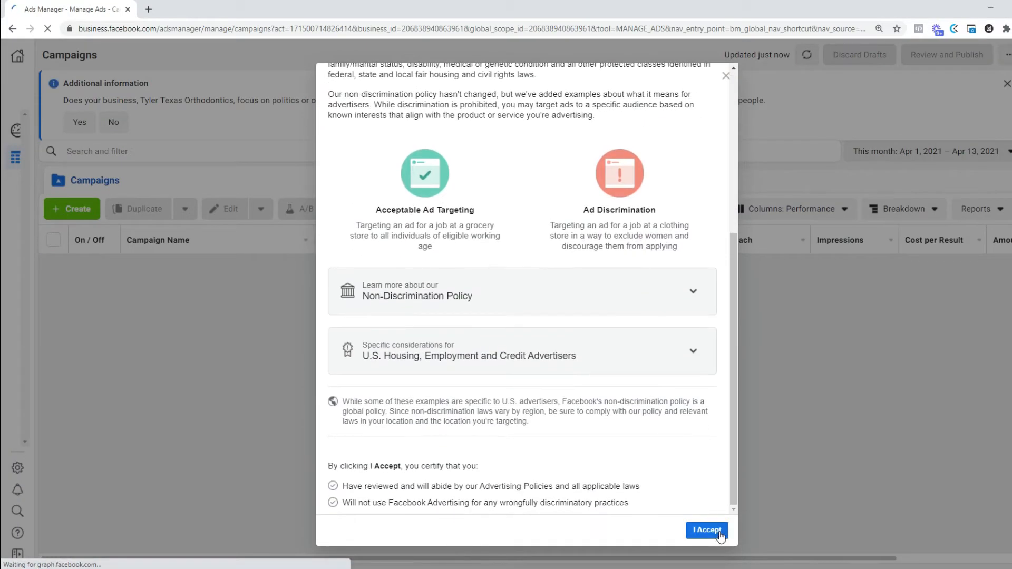
{"action": "left_click", "coordinate": [707, 530]}
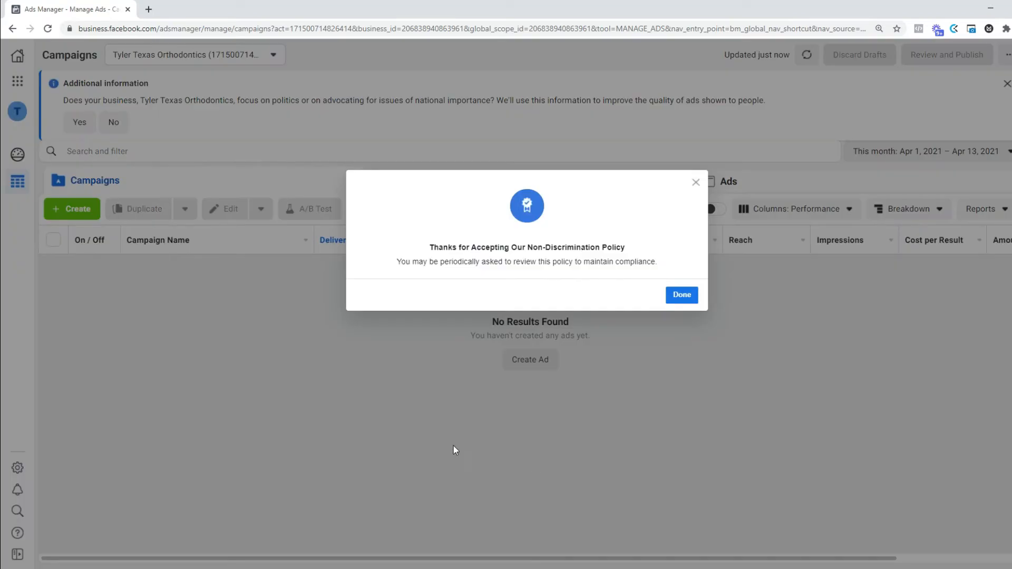
{"action": "left_click", "coordinate": [683, 295]}
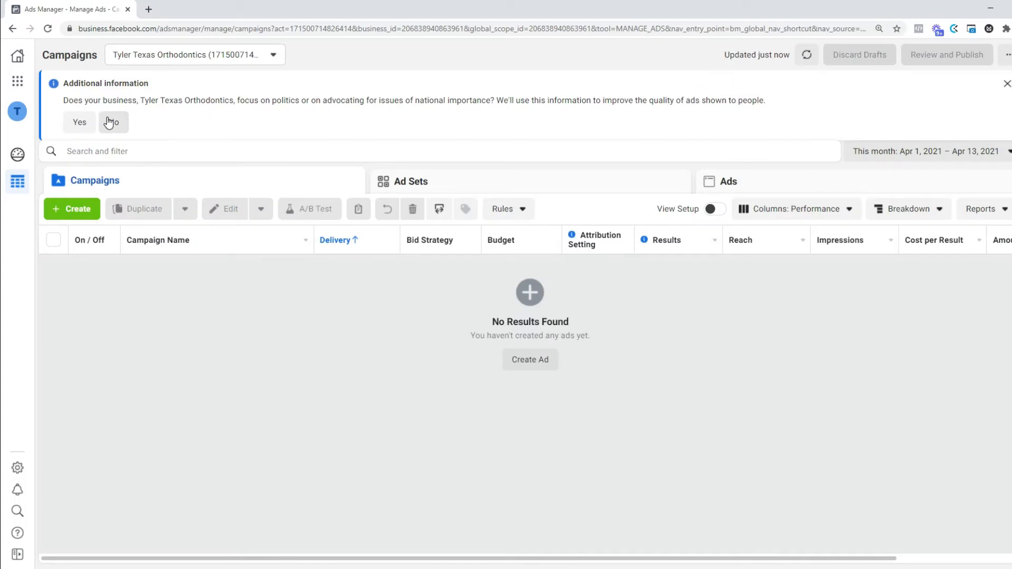
{"action": "left_click", "coordinate": [109, 122]}
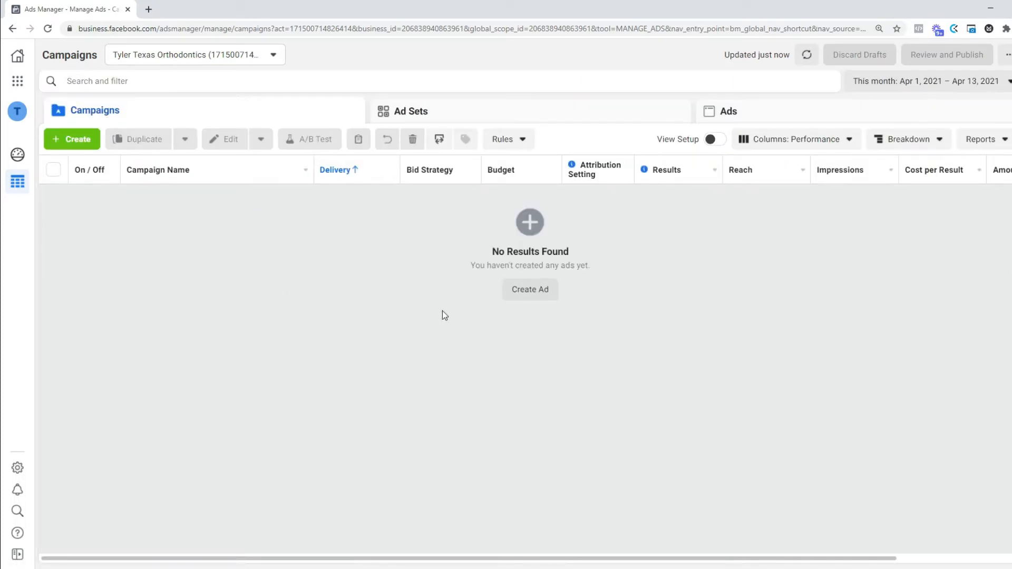
Create a new campaign with the Traffic objective and dismiss the name template notice
{"action": "left_click", "coordinate": [59, 136]}
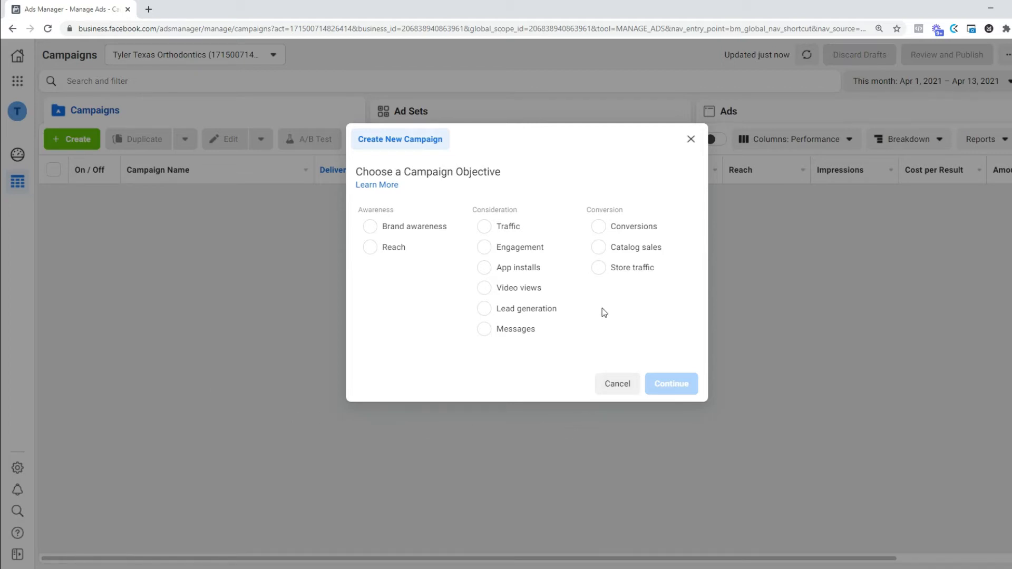
{"action": "left_click", "coordinate": [487, 228]}
{"action": "left_click", "coordinate": [673, 474]}
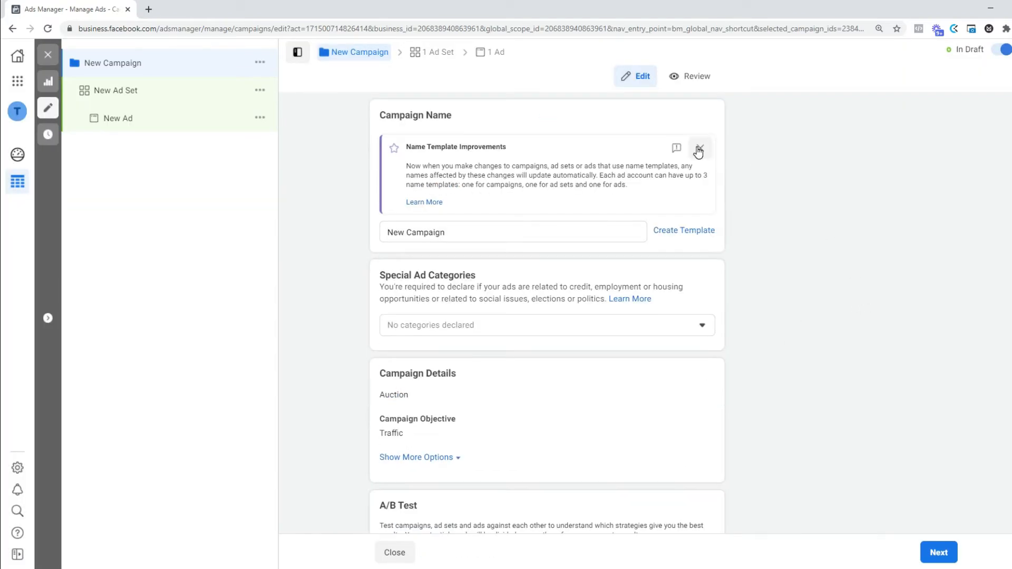
{"action": "left_click", "coordinate": [697, 149]}
Turn on Campaign Budget Optimization and set the campaign's daily budget to $5.00
{"action": "scroll", "coordinate": [793, 255], "scroll_direction": "down", "scroll_amount": 3}
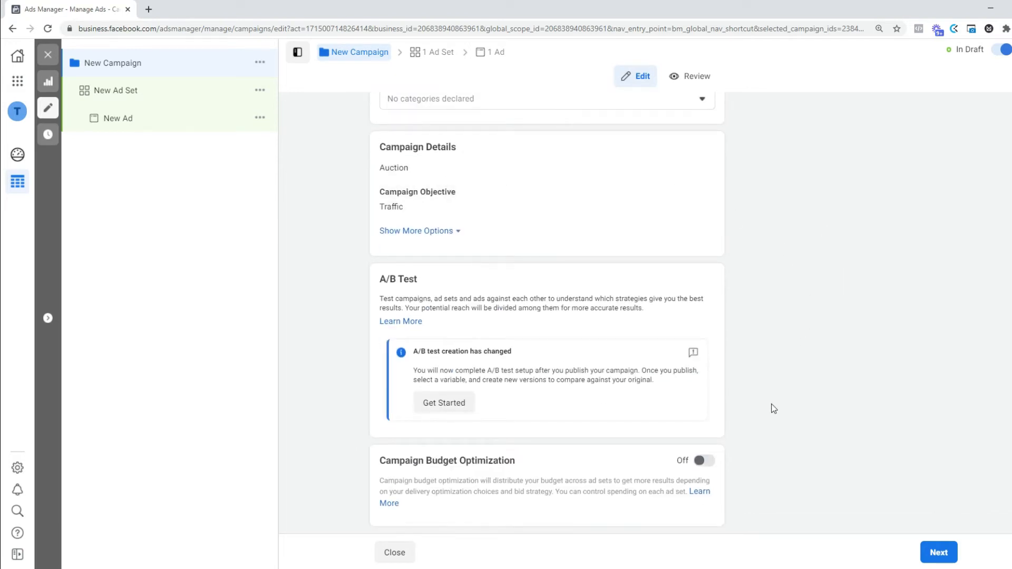
{"action": "left_click", "coordinate": [705, 466]}
{"action": "scroll", "coordinate": [837, 422], "scroll_direction": "down", "scroll_amount": 2}
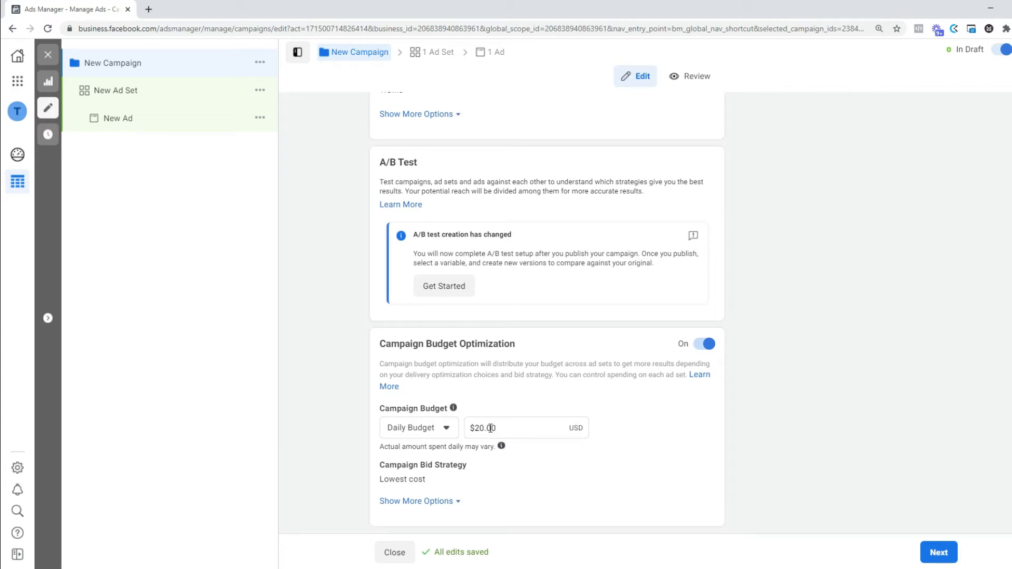
{"action": "double_click", "coordinate": [490, 428]}
{"action": "left_click", "coordinate": [504, 430]}
{"action": "double_click", "coordinate": [491, 428]}
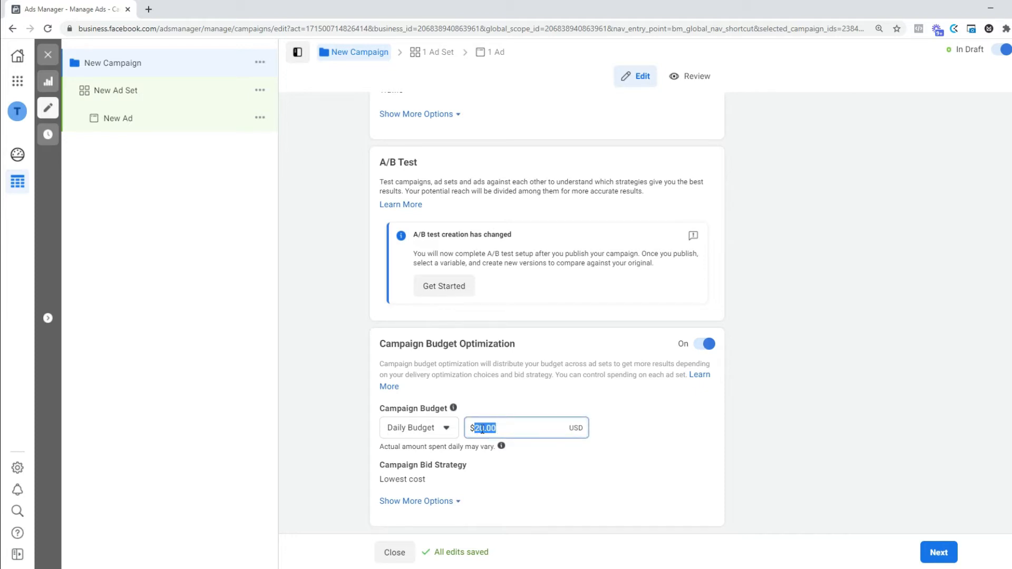
{"action": "type", "text": "5"}
{"action": "left_click", "coordinate": [669, 425]}
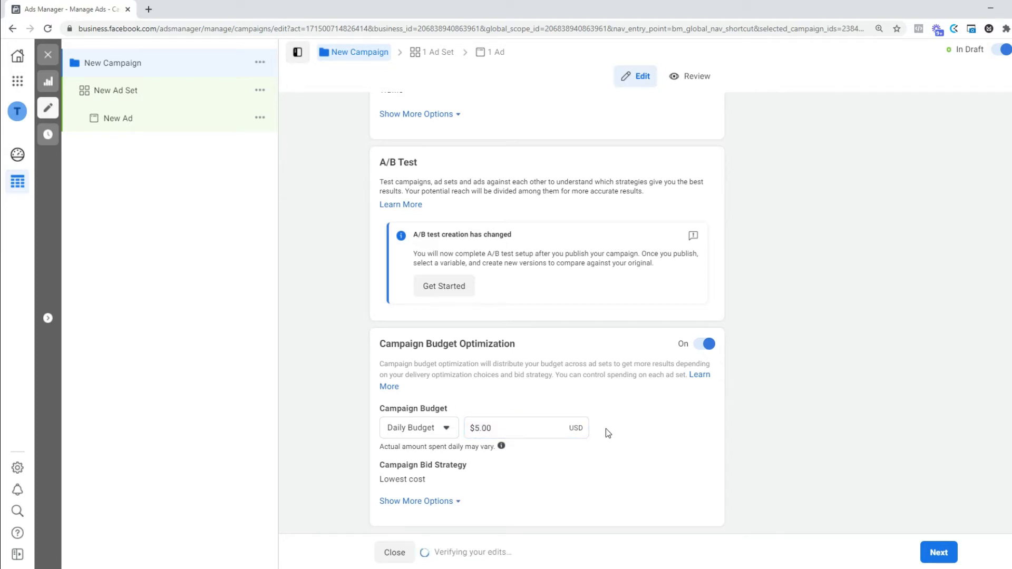
Proceed to the new ad set's settings and set its audience location type to People living in this location
{"action": "left_click", "coordinate": [943, 553]}
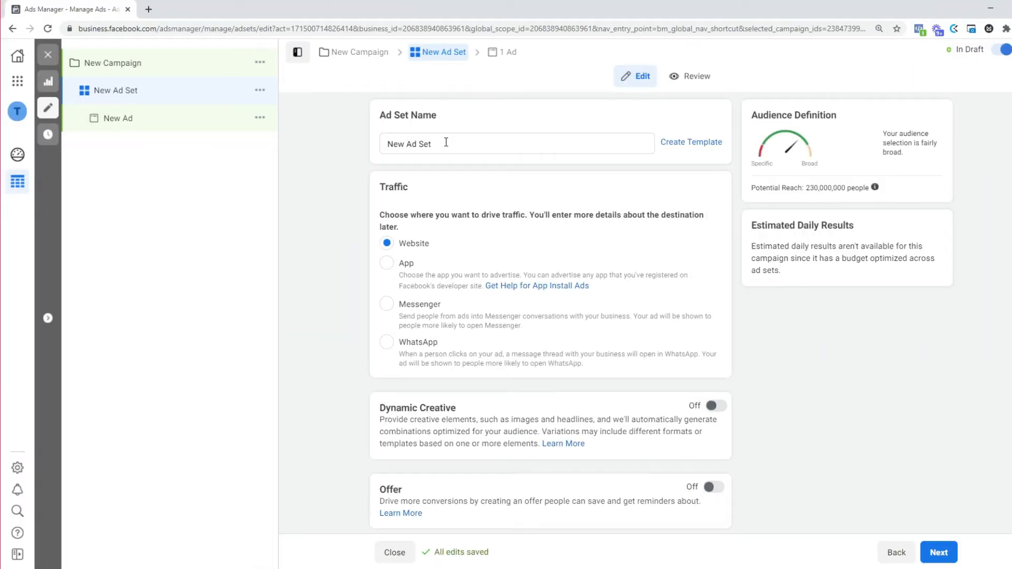
{"action": "scroll", "coordinate": [355, 255], "scroll_direction": "down", "scroll_amount": 4}
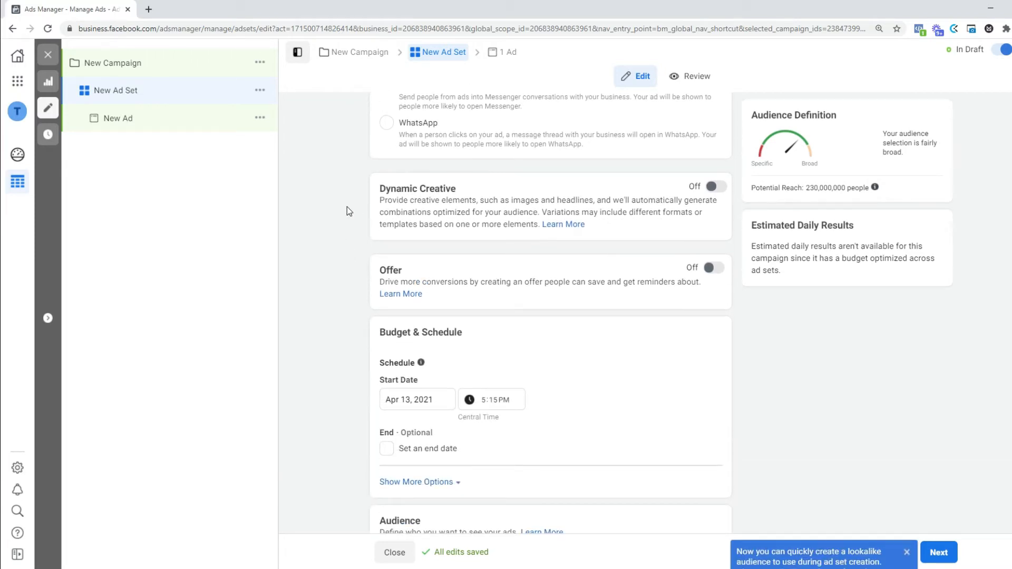
{"action": "scroll", "coordinate": [346, 209], "scroll_direction": "down", "scroll_amount": 2}
{"action": "scroll", "coordinate": [344, 216], "scroll_direction": "down", "scroll_amount": 2}
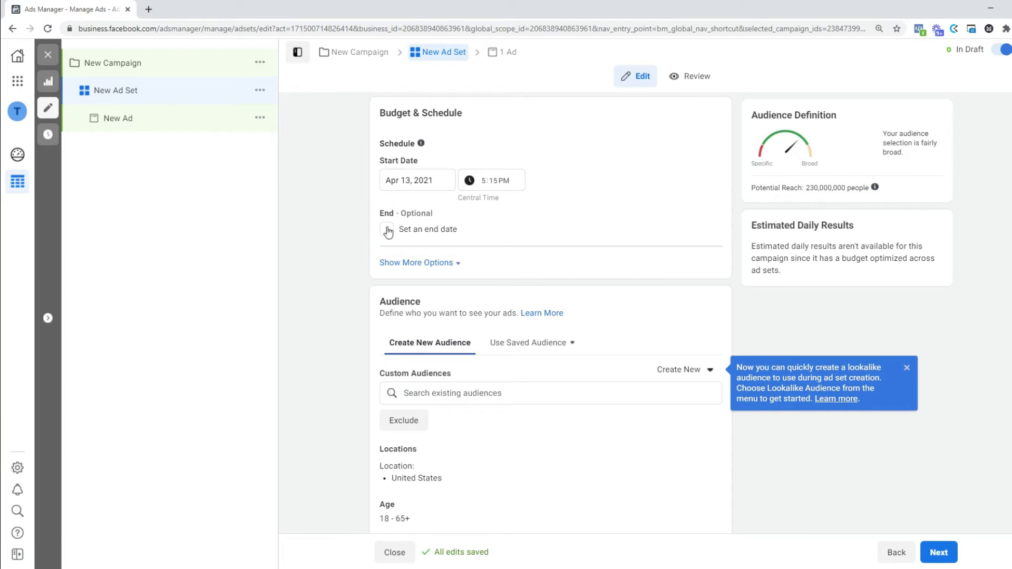
{"action": "scroll", "coordinate": [481, 236], "scroll_direction": "down", "scroll_amount": 4}
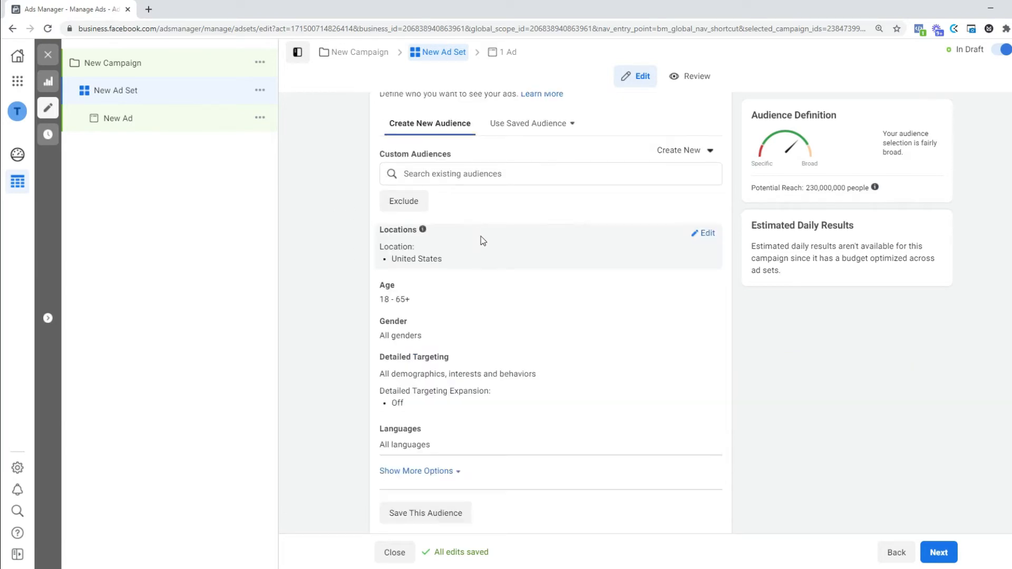
{"action": "left_click", "coordinate": [696, 238]}
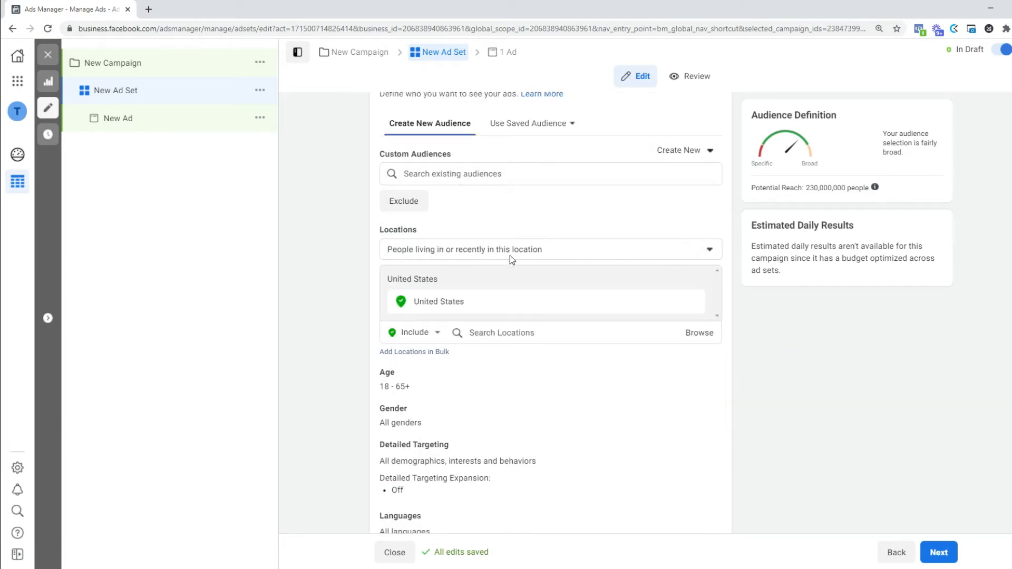
{"action": "left_click", "coordinate": [710, 254]}
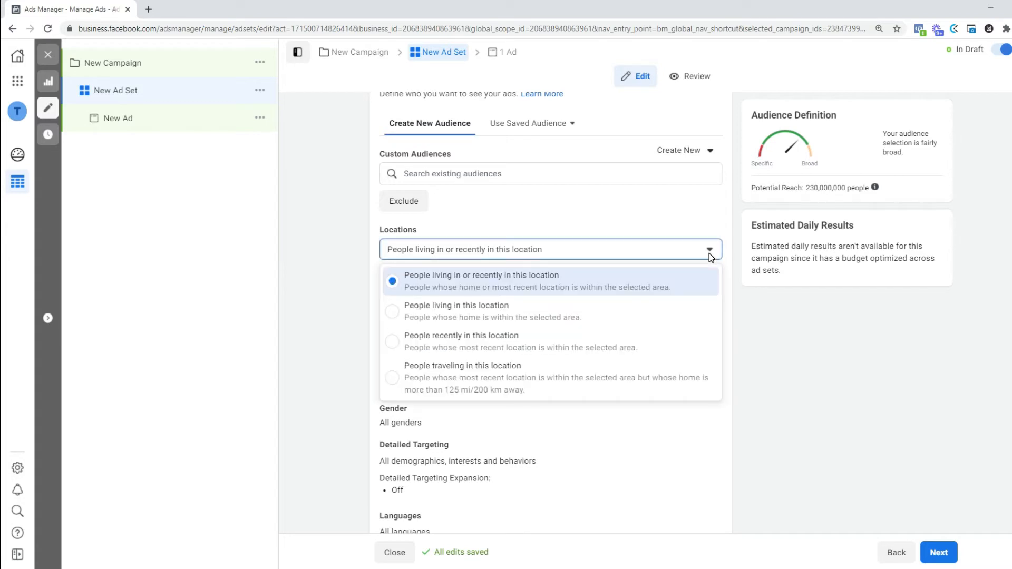
{"action": "left_click", "coordinate": [427, 311]}
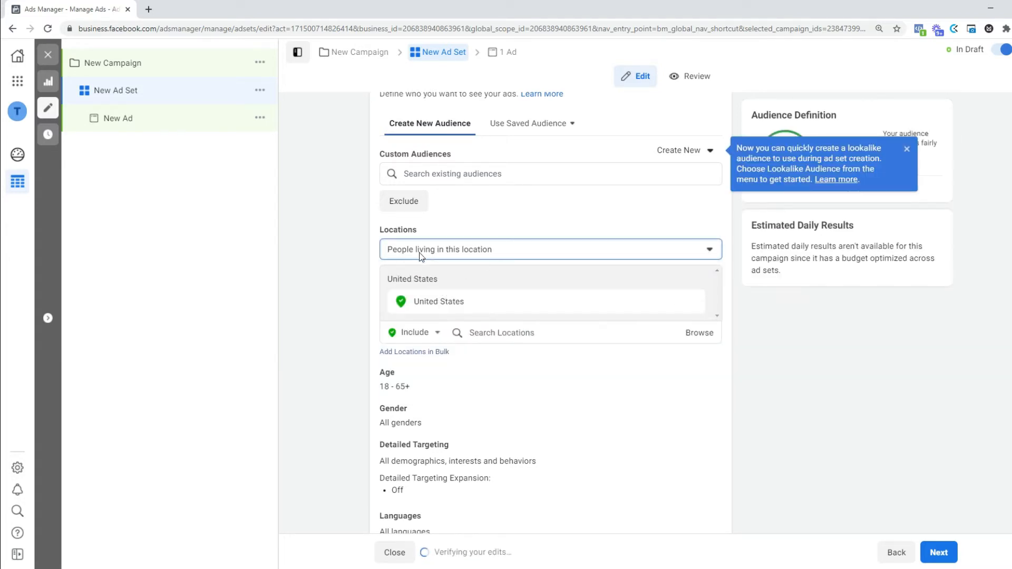
{"action": "left_click", "coordinate": [495, 255]}
{"action": "left_click", "coordinate": [428, 308]}
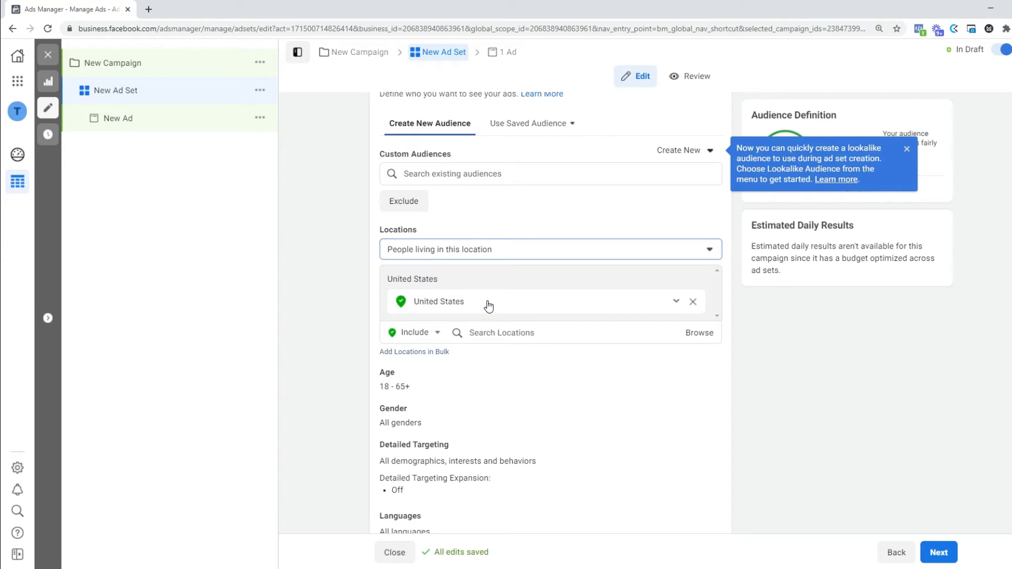
Replace the United States audience location with Tyler, Texas and set its radius to 10 mi
{"action": "left_click", "coordinate": [506, 332]}
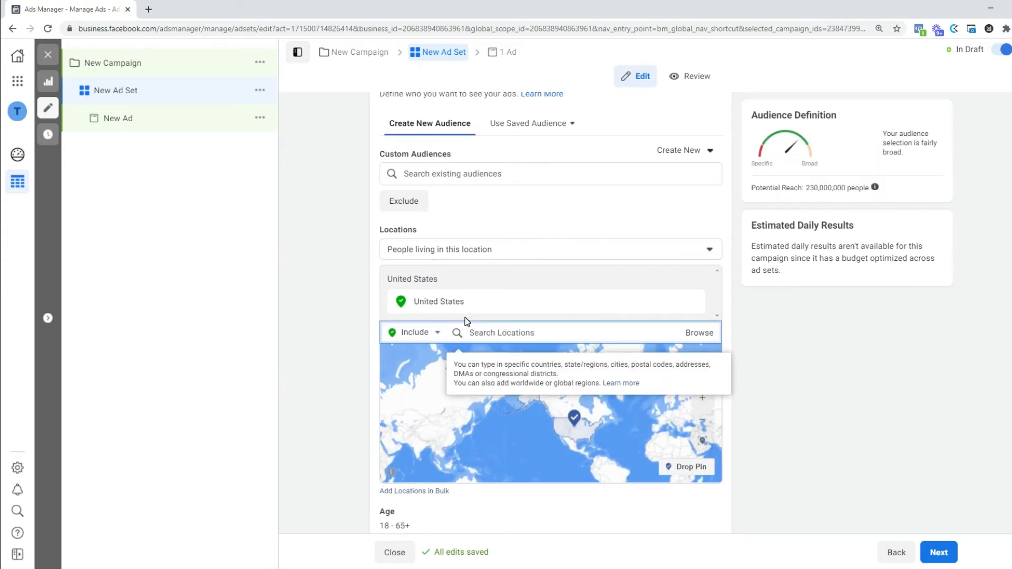
{"action": "type", "text": "Tyler Texas"}
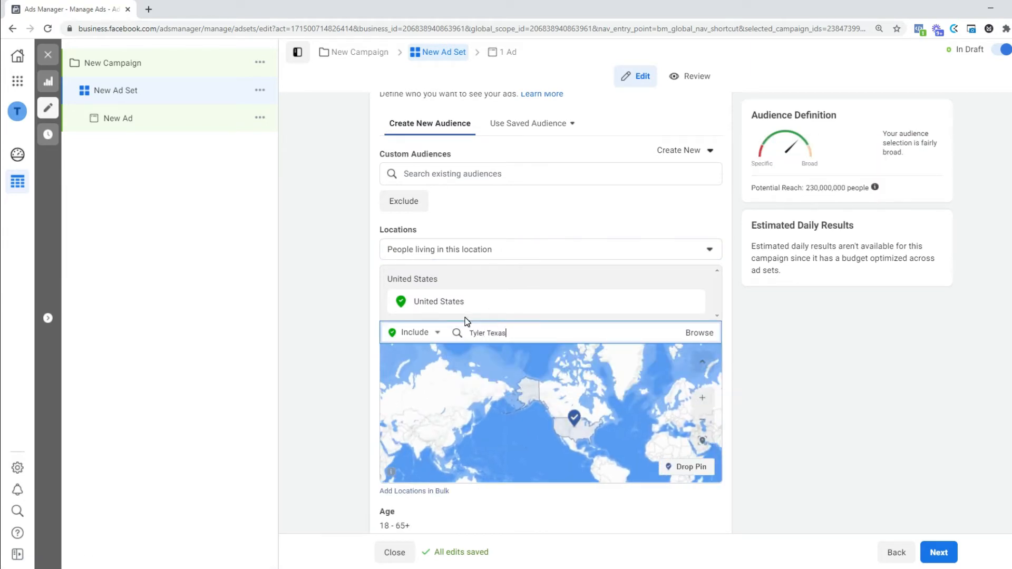
{"action": "left_click", "coordinate": [493, 354]}
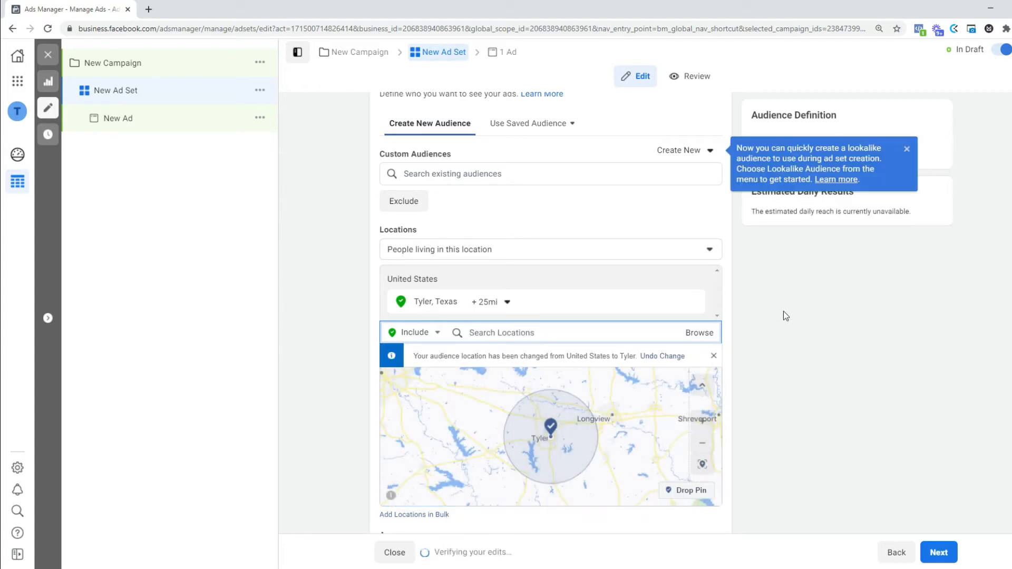
{"action": "left_click", "coordinate": [505, 302]}
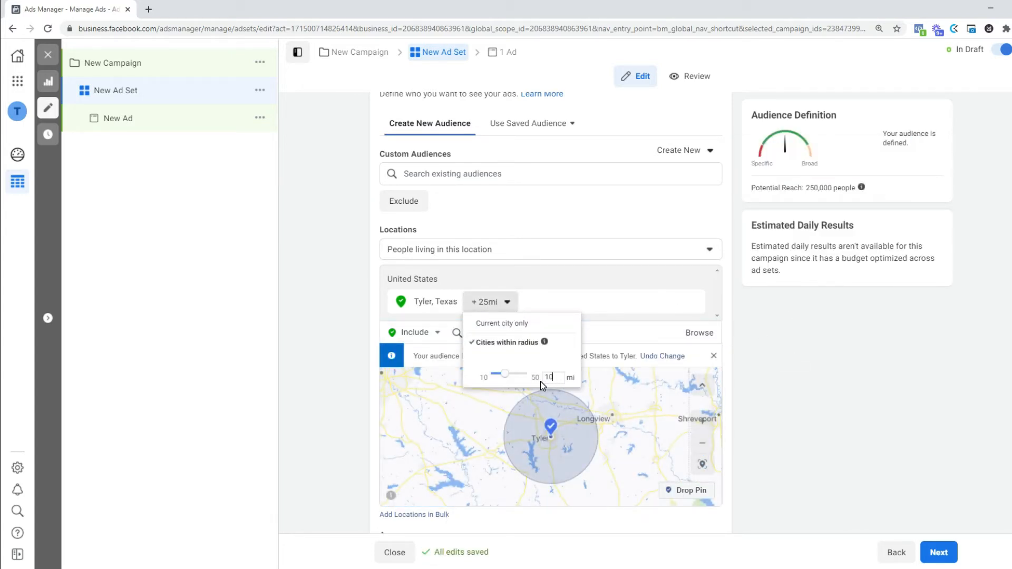
{"action": "key", "text": "Return"}
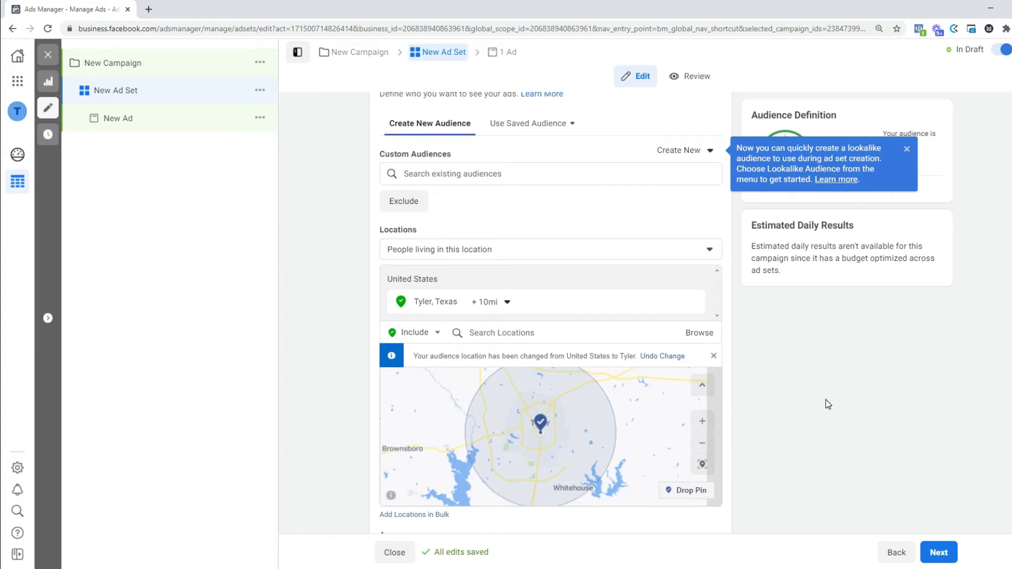
Set the audience's minimum age to 30 and keep the maximum age at 65+
{"action": "scroll", "coordinate": [828, 403], "scroll_direction": "down", "scroll_amount": 3}
{"action": "scroll", "coordinate": [801, 390], "scroll_direction": "down", "scroll_amount": 2}
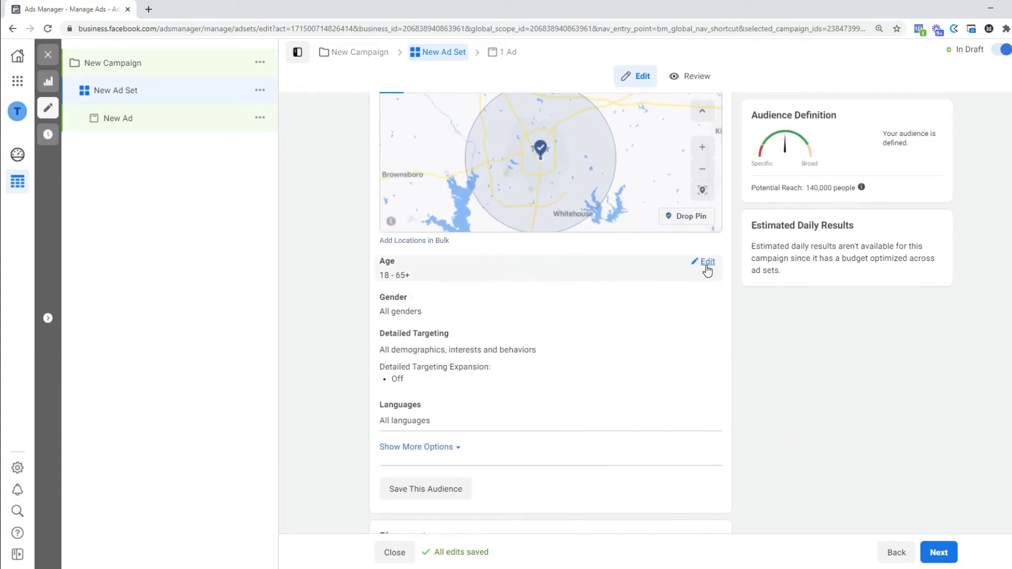
{"action": "left_click", "coordinate": [705, 267]}
{"action": "left_click", "coordinate": [420, 280]}
{"action": "scroll", "coordinate": [420, 422], "scroll_direction": "down", "scroll_amount": 3}
{"action": "scroll", "coordinate": [420, 431], "scroll_direction": "down", "scroll_amount": 4}
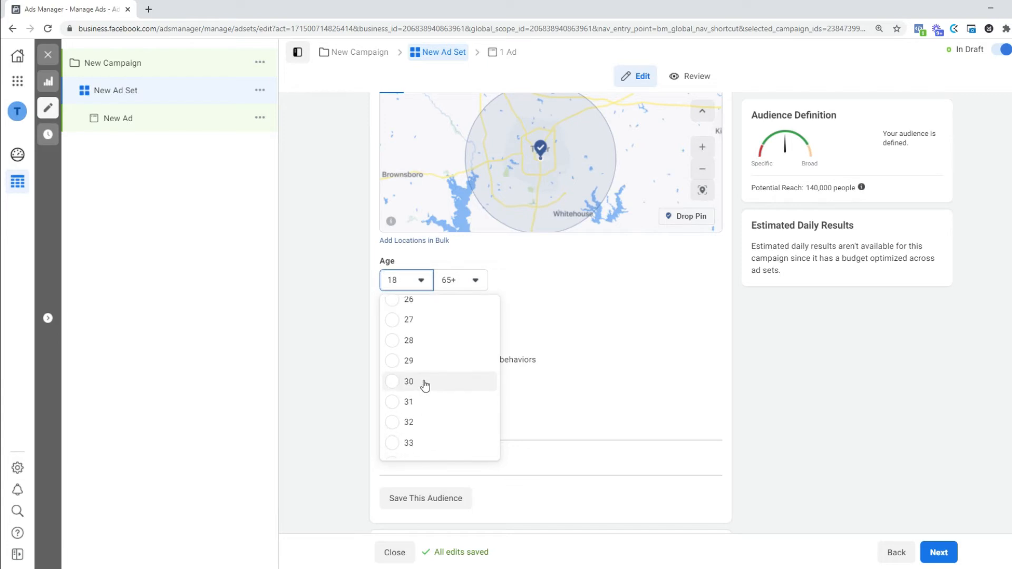
{"action": "left_click", "coordinate": [409, 382]}
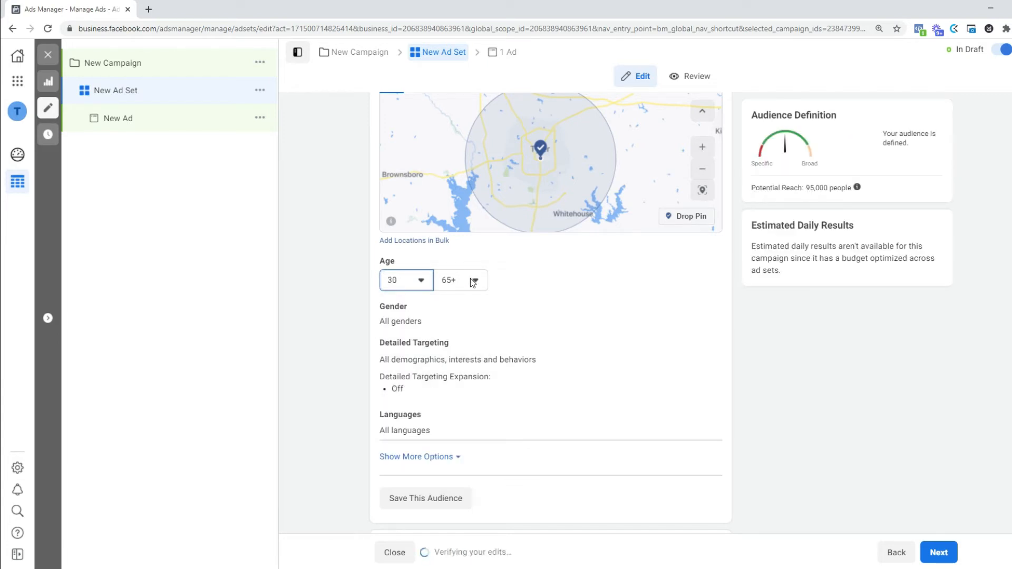
{"action": "left_click", "coordinate": [473, 281]}
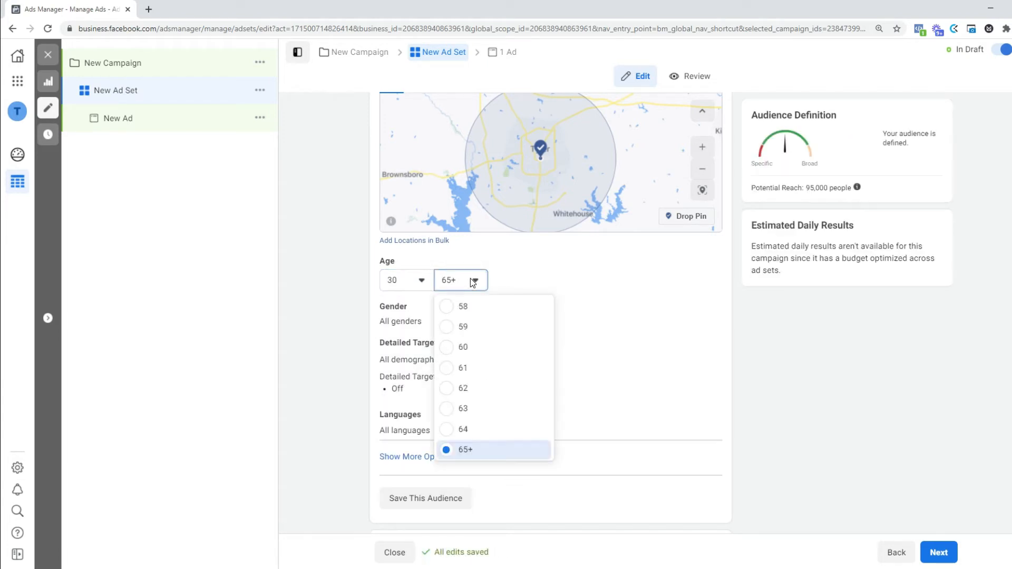
{"action": "left_click", "coordinate": [473, 282]}
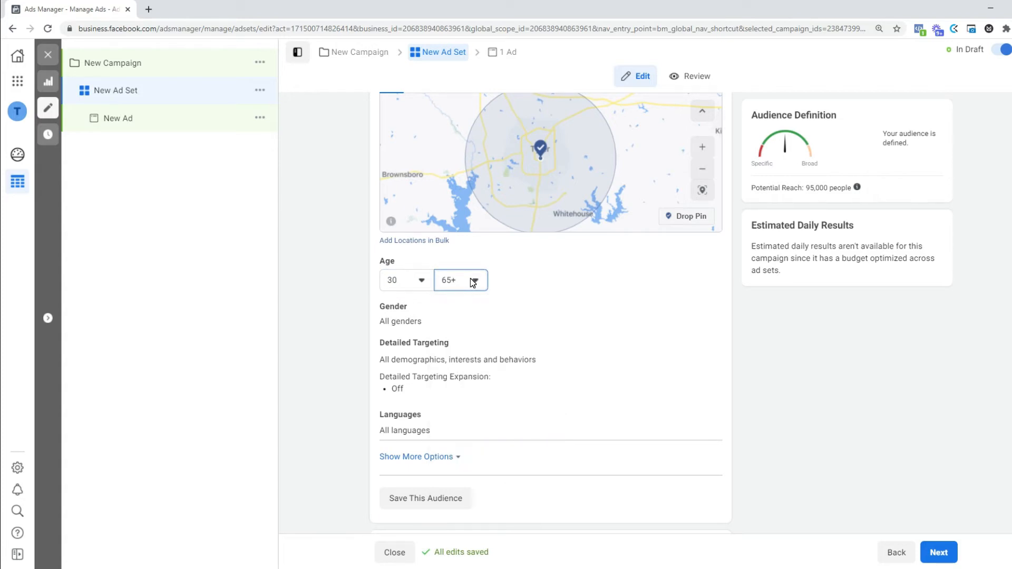
Restrict the audience's gender to Women
{"action": "left_click_drag", "start_coordinate": [405, 321], "coordinate": [409, 323]}
{"action": "left_click", "coordinate": [705, 308]}
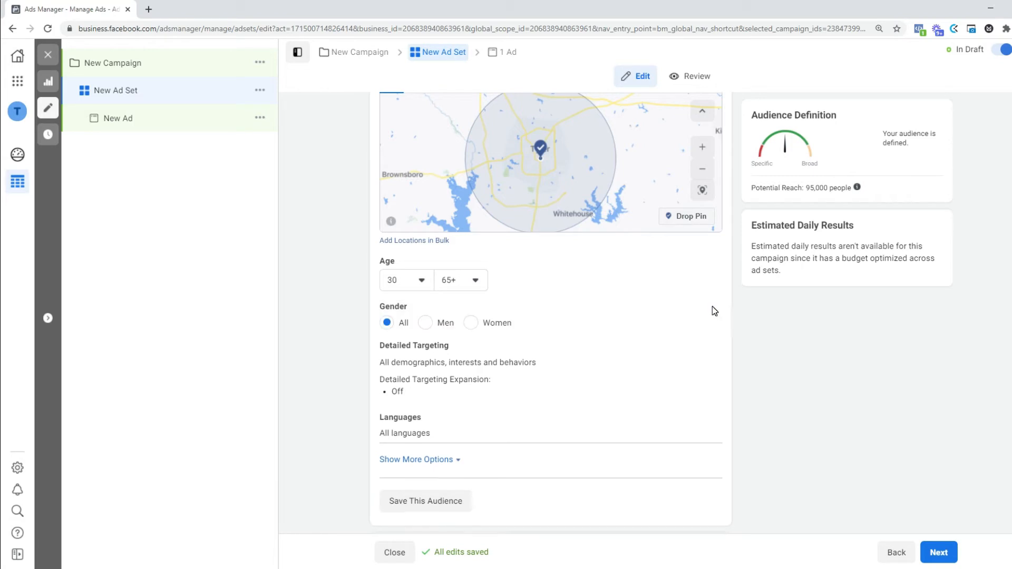
{"action": "left_click", "coordinate": [470, 323]}
Add Parents with teenagers (13-17 years) and Parents with preteens (09-12 years) to the detailed targeting
{"action": "scroll", "coordinate": [468, 323], "scroll_direction": "down", "scroll_amount": 1}
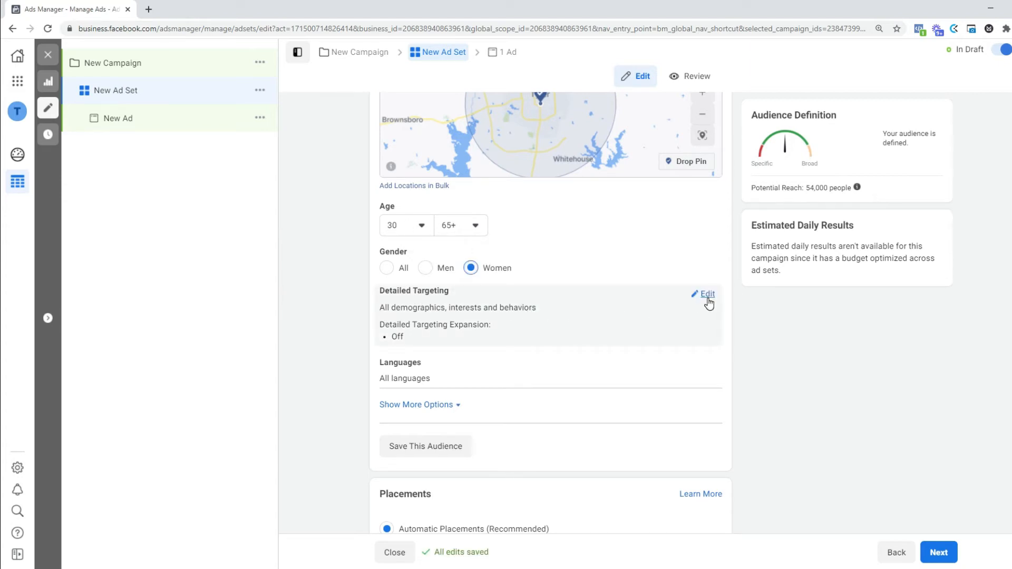
{"action": "left_click", "coordinate": [707, 295]}
{"action": "left_click", "coordinate": [496, 323]}
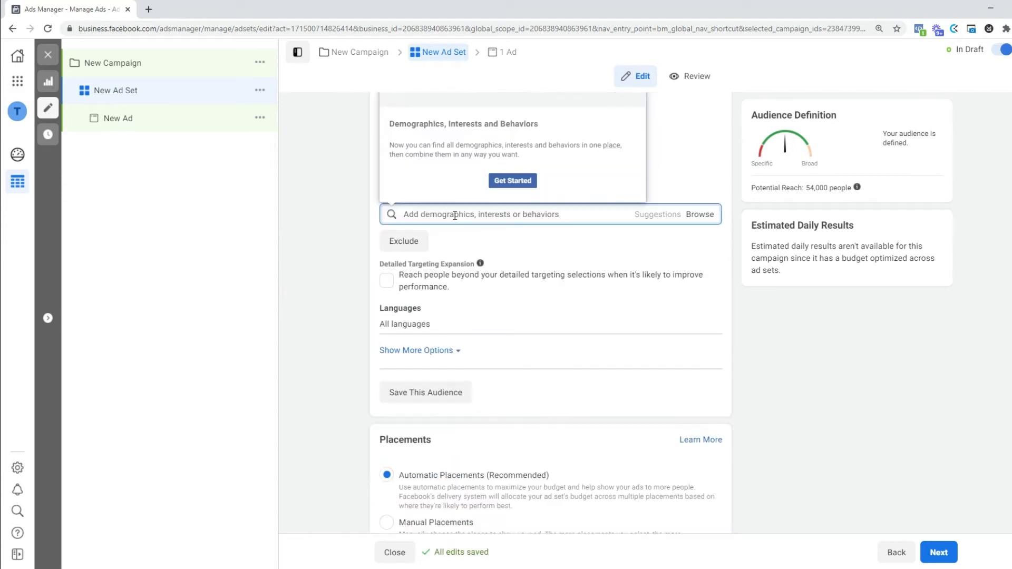
{"action": "type", "text": "parents with teen"}
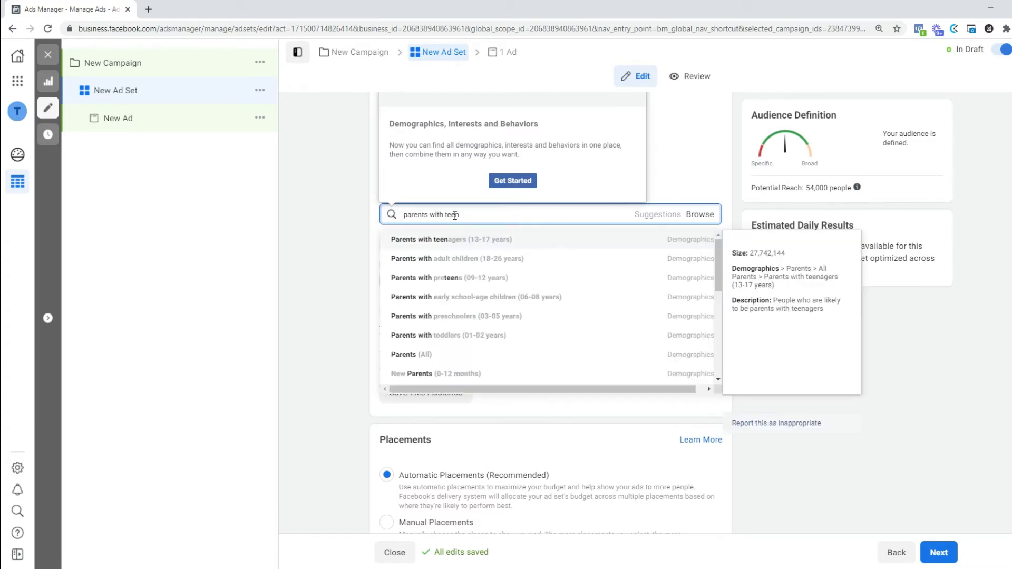
{"action": "left_click", "coordinate": [467, 240]}
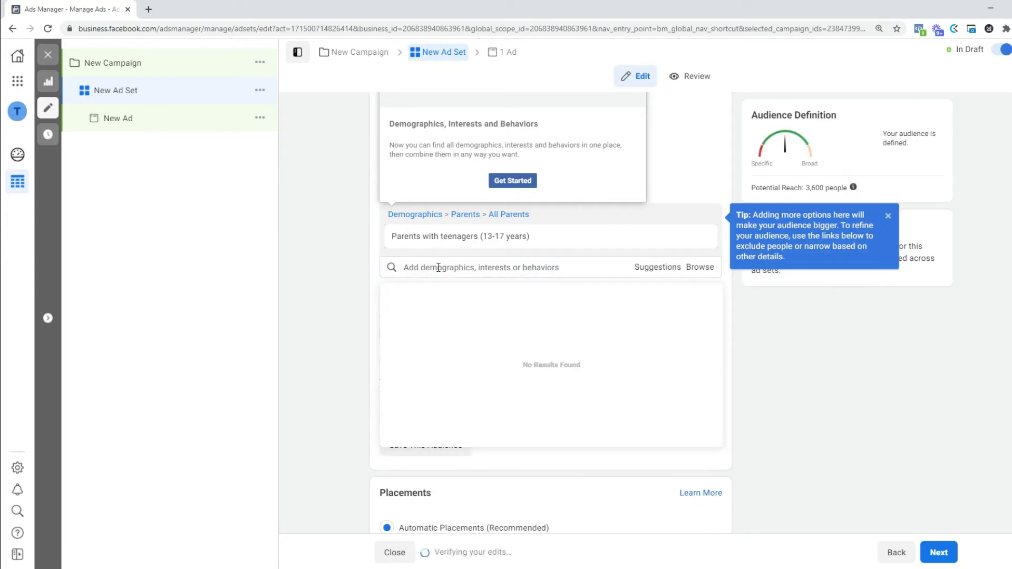
{"action": "type", "text": "parents with"}
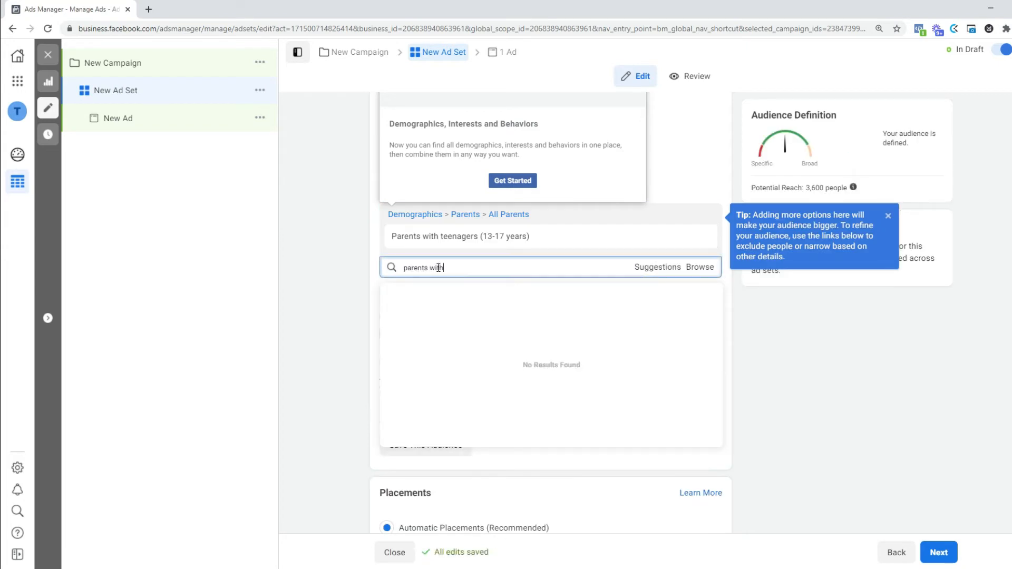
{"action": "type", "text": " pre"}
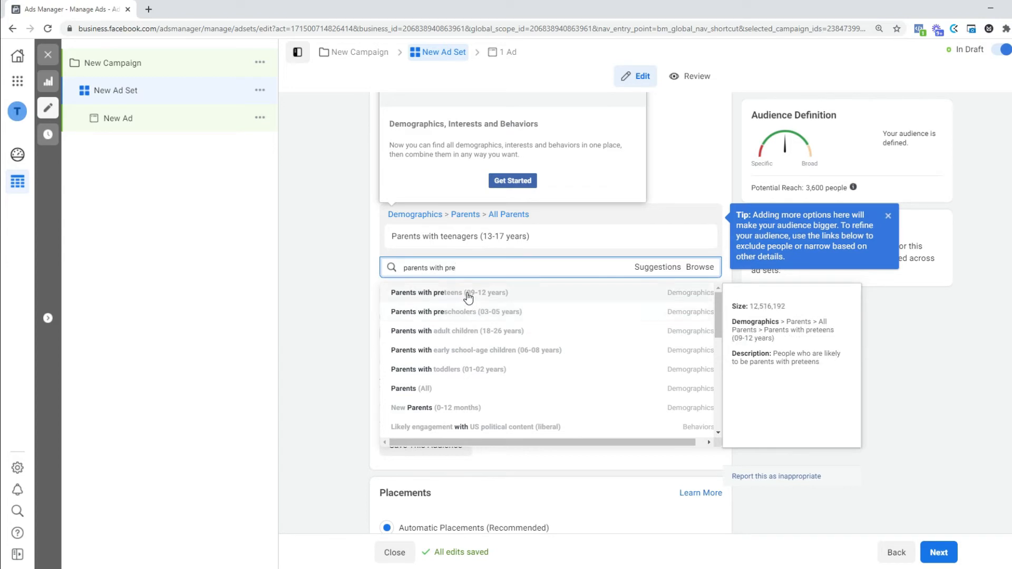
{"action": "left_click", "coordinate": [468, 293]}
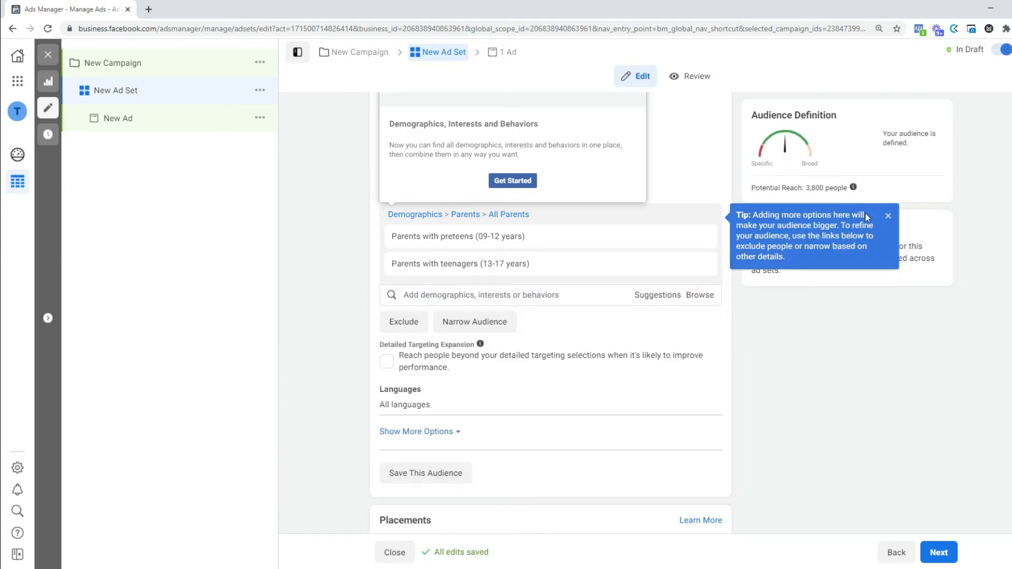
{"action": "left_click", "coordinate": [888, 218]}
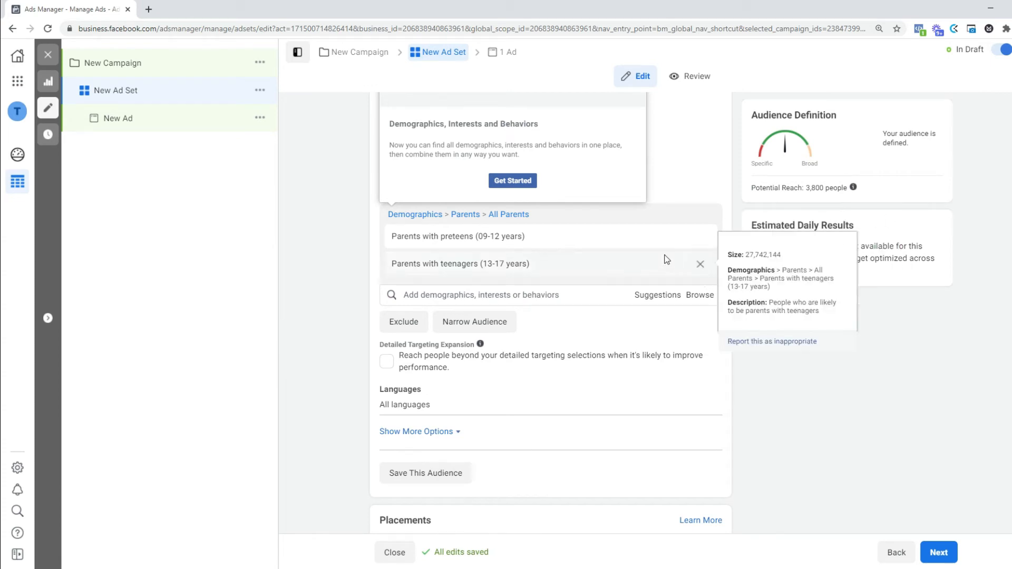
Enable detailed targeting expansion to reach people beyond the selections and check the audience's potential reach
{"action": "left_click", "coordinate": [386, 362]}
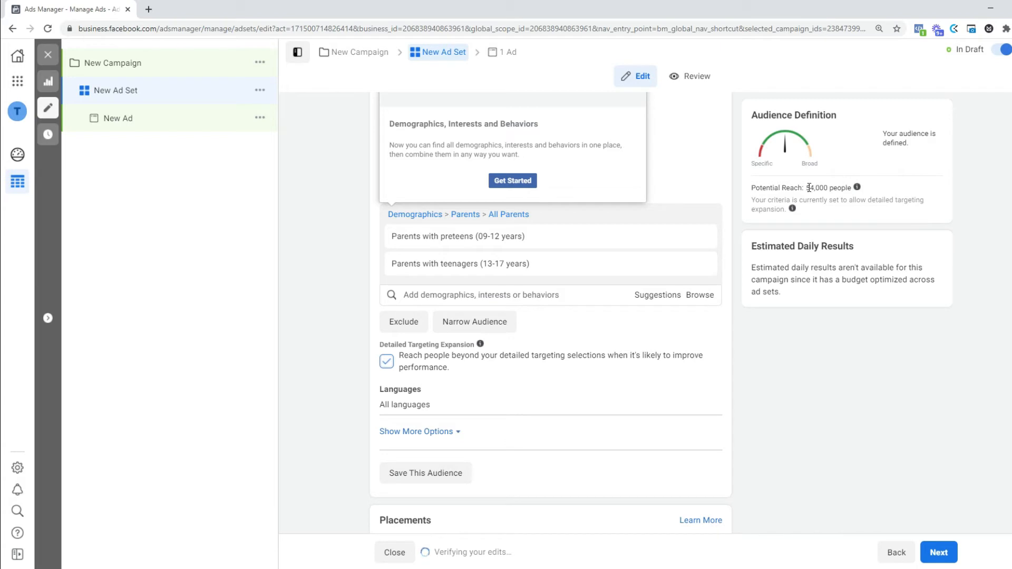
{"action": "left_click_drag", "start_coordinate": [805, 188], "coordinate": [849, 188]}
{"action": "left_click", "coordinate": [943, 190]}
Set the audience's language to English (All)
{"action": "scroll", "coordinate": [549, 366], "scroll_direction": "down", "scroll_amount": 1}
{"action": "left_click", "coordinate": [705, 343]}
{"action": "type", "text": "Eng"}
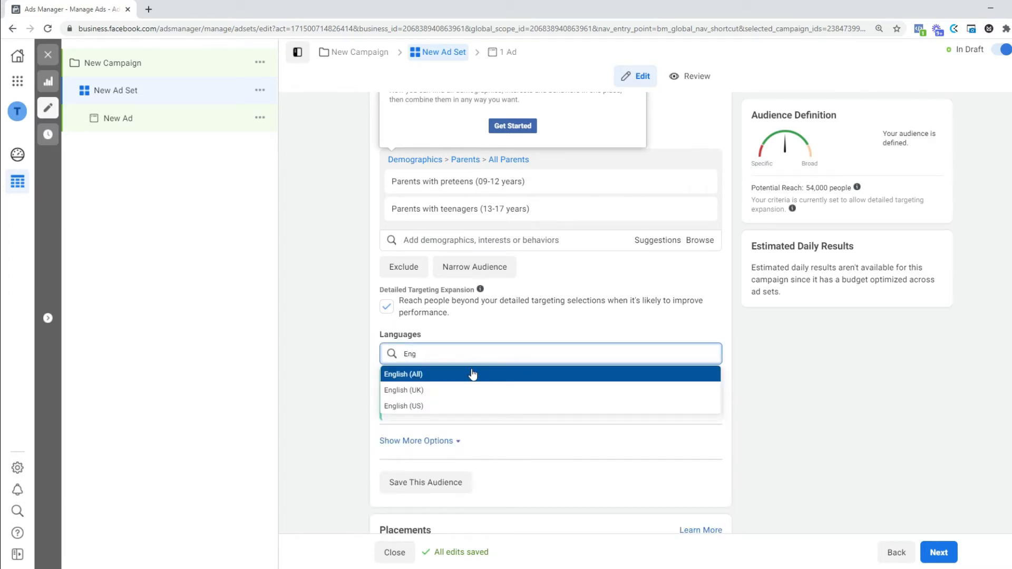
{"action": "left_click", "coordinate": [473, 374]}
Switch the ad set to Manual Placements and exclude the Audience Network and Messenger platforms, dismissing the automatic placements recommendation
{"action": "scroll", "coordinate": [796, 335], "scroll_direction": "down", "scroll_amount": 4}
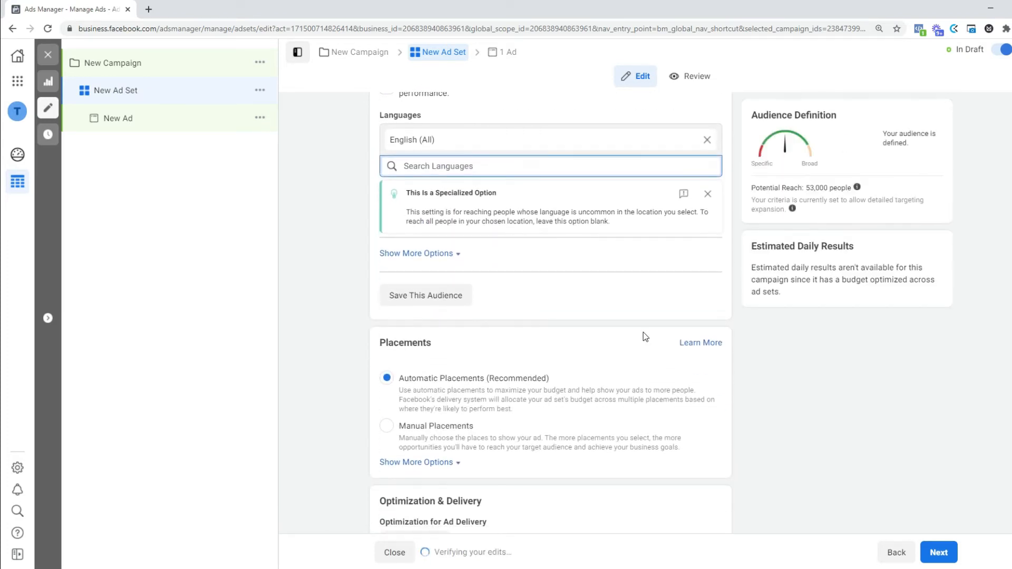
{"action": "scroll", "coordinate": [475, 329], "scroll_direction": "down", "scroll_amount": 2}
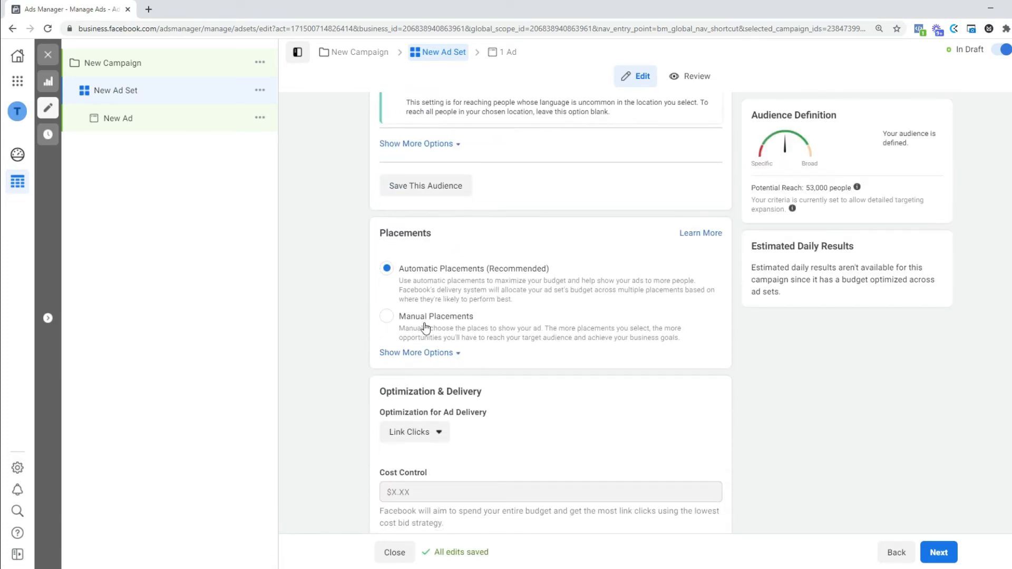
{"action": "left_click", "coordinate": [386, 317]}
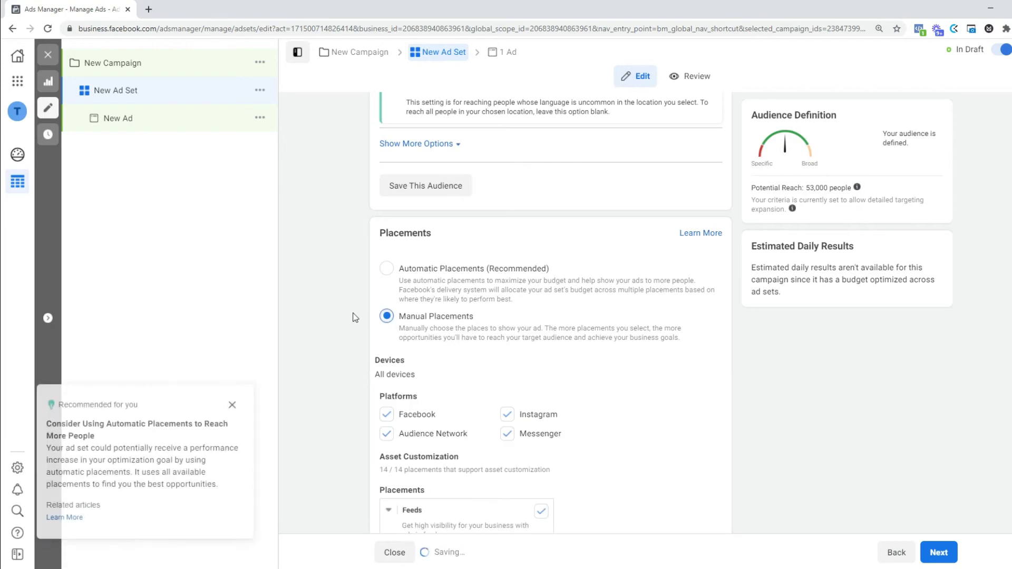
{"action": "scroll", "coordinate": [375, 324], "scroll_direction": "down", "scroll_amount": 2}
{"action": "left_click", "coordinate": [387, 324]}
{"action": "left_click", "coordinate": [232, 400]}
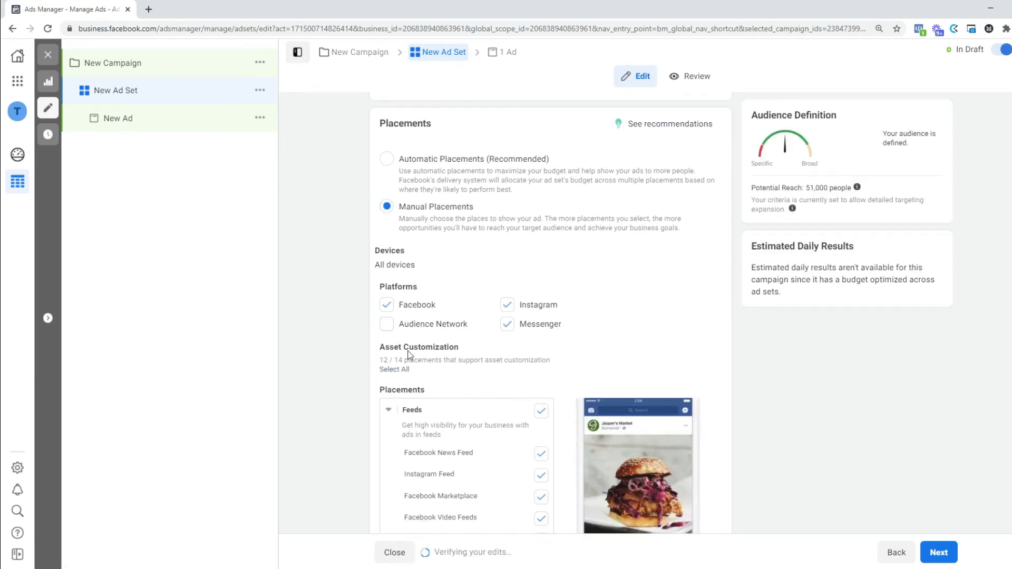
{"action": "left_click", "coordinate": [505, 329]}
{"action": "scroll", "coordinate": [656, 308], "scroll_direction": "down", "scroll_amount": 2}
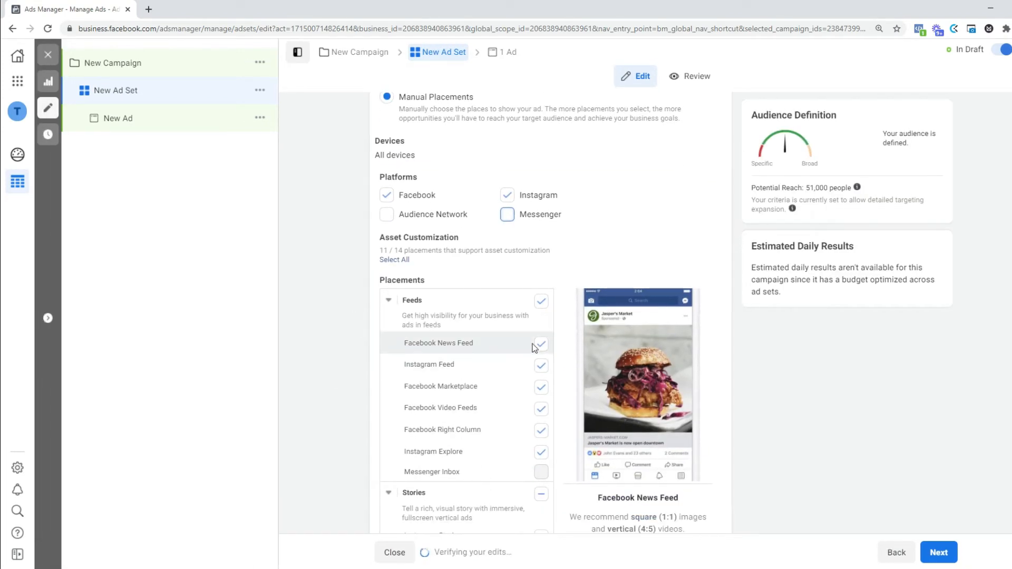
{"action": "left_click", "coordinate": [540, 345]}
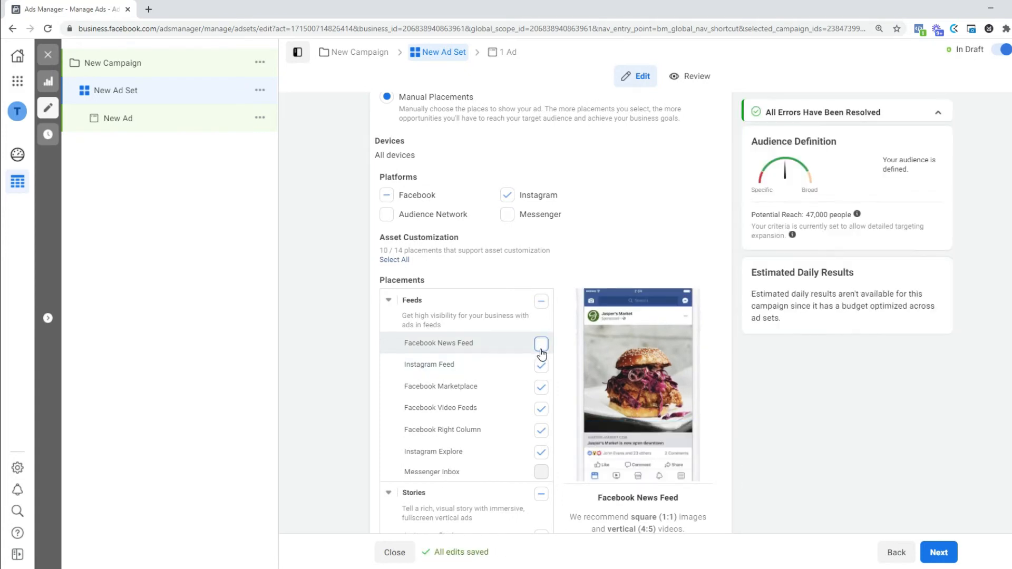
{"action": "left_click", "coordinate": [541, 344]}
Exclude the Stories, In-Stream, Search and In-Article placements from the ad set, keeping only Feeds
{"action": "left_click", "coordinate": [389, 300]}
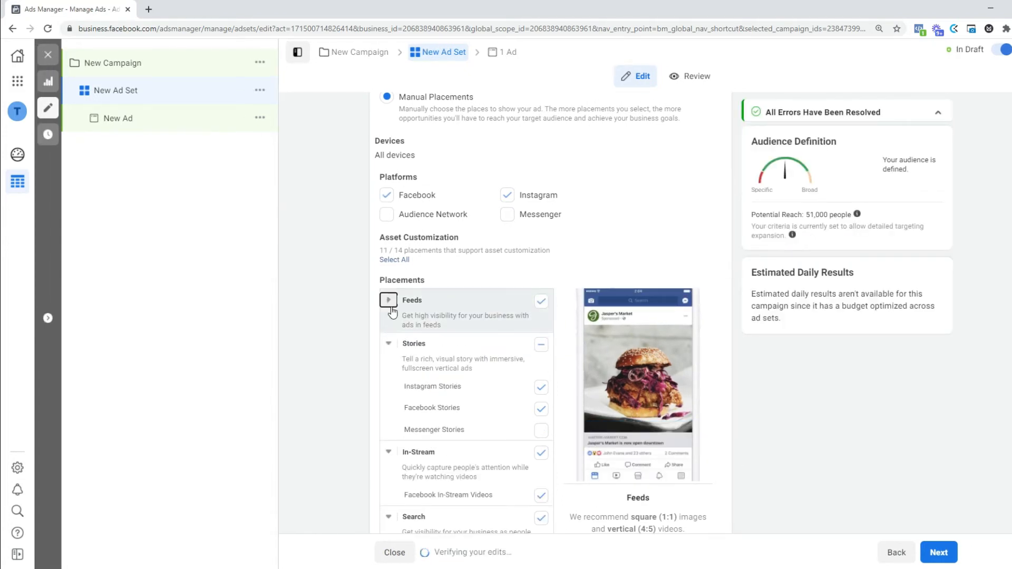
{"action": "left_click", "coordinate": [389, 345]}
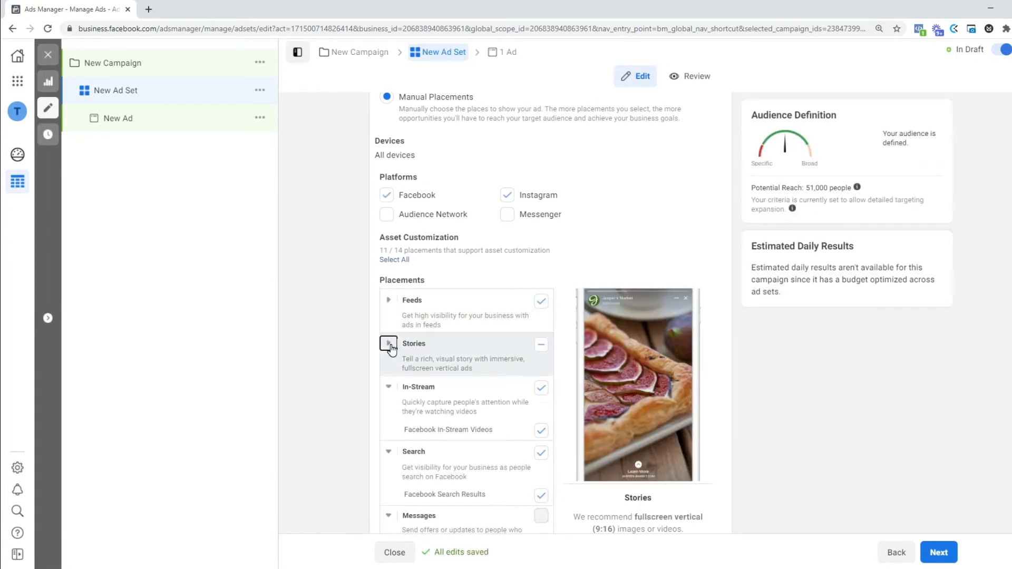
{"action": "left_click", "coordinate": [540, 348]}
{"action": "left_click", "coordinate": [541, 347]}
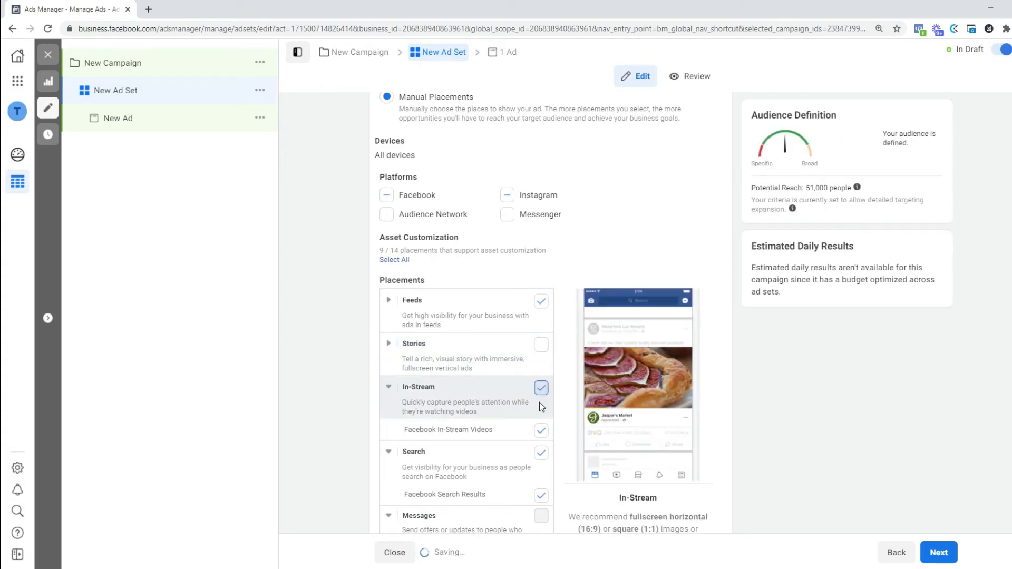
{"action": "left_click", "coordinate": [542, 389]}
{"action": "left_click", "coordinate": [540, 458]}
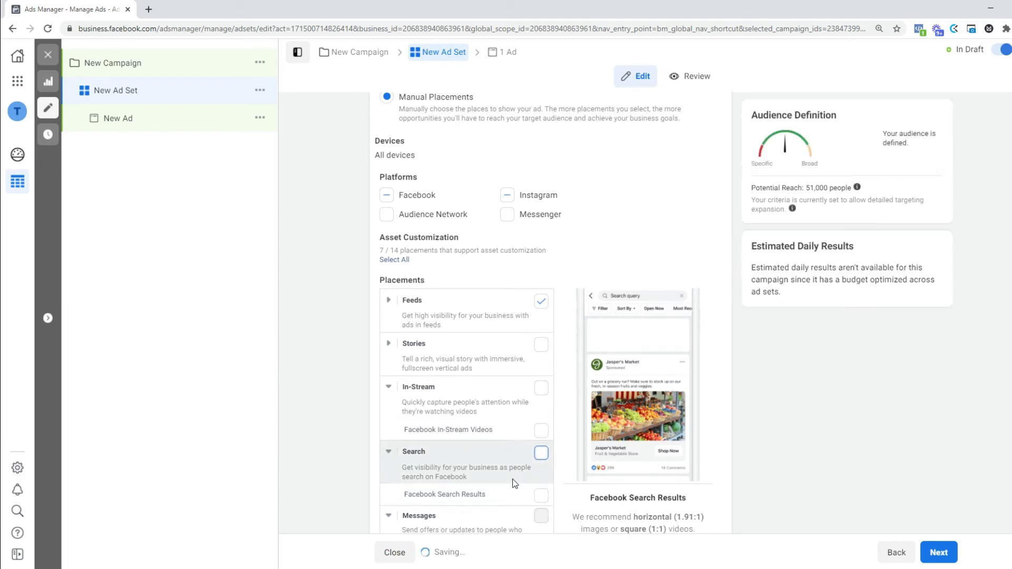
{"action": "scroll", "coordinate": [514, 463], "scroll_direction": "down", "scroll_amount": 4}
{"action": "left_click", "coordinate": [541, 359]}
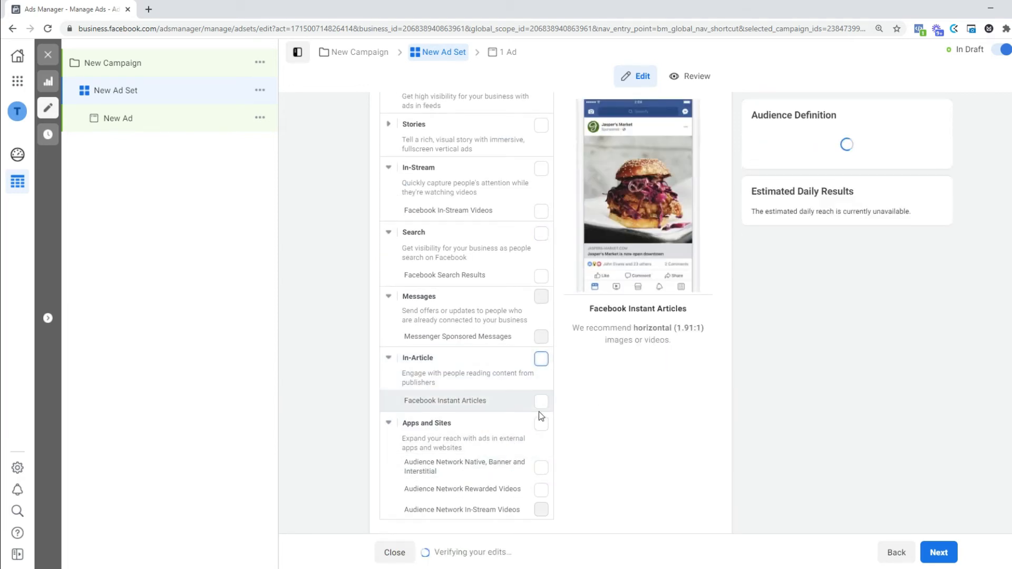
Collapse the Apps and Sites, In-Article, Messages, Search and In-Stream placement groups
{"action": "left_click", "coordinate": [388, 422]}
{"action": "left_click", "coordinate": [389, 357]}
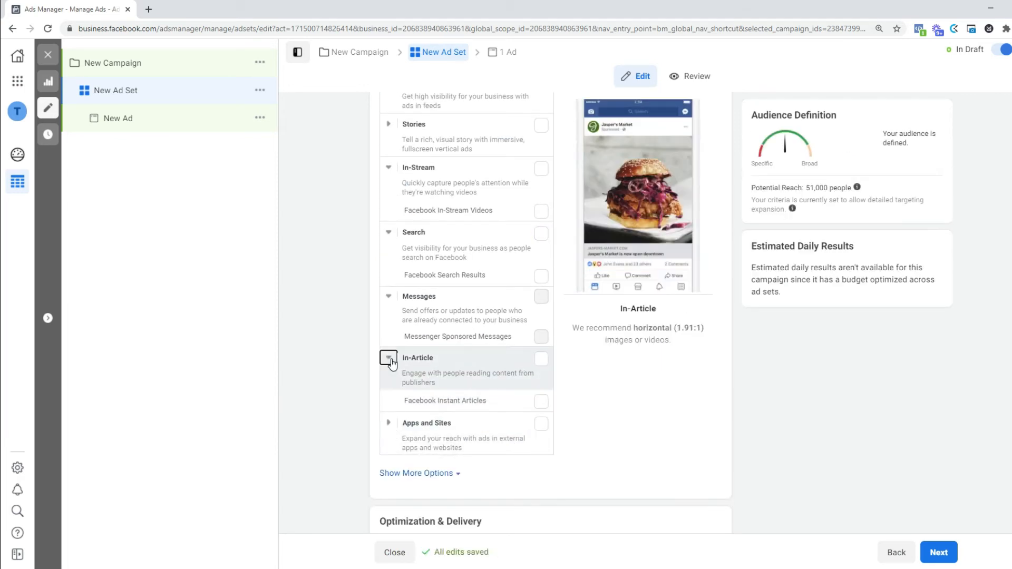
{"action": "left_click", "coordinate": [389, 296]}
{"action": "left_click", "coordinate": [389, 231]}
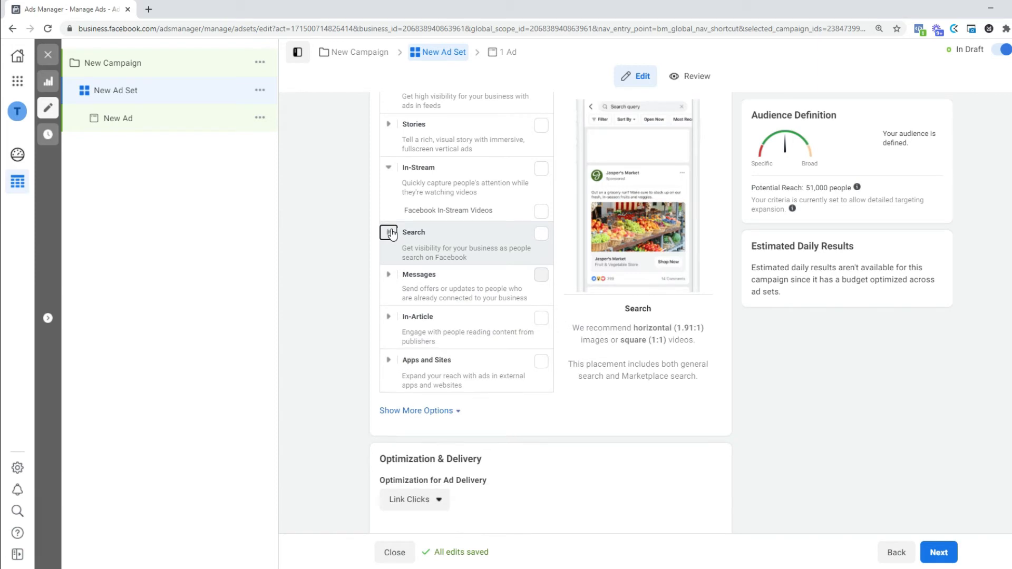
{"action": "left_click", "coordinate": [388, 167]}
Review the ad set's platforms and placements, its optimization and delivery settings, audience and schedule
{"action": "scroll", "coordinate": [514, 255], "scroll_direction": "up", "scroll_amount": 3}
{"action": "scroll", "coordinate": [513, 255], "scroll_direction": "up", "scroll_amount": 1}
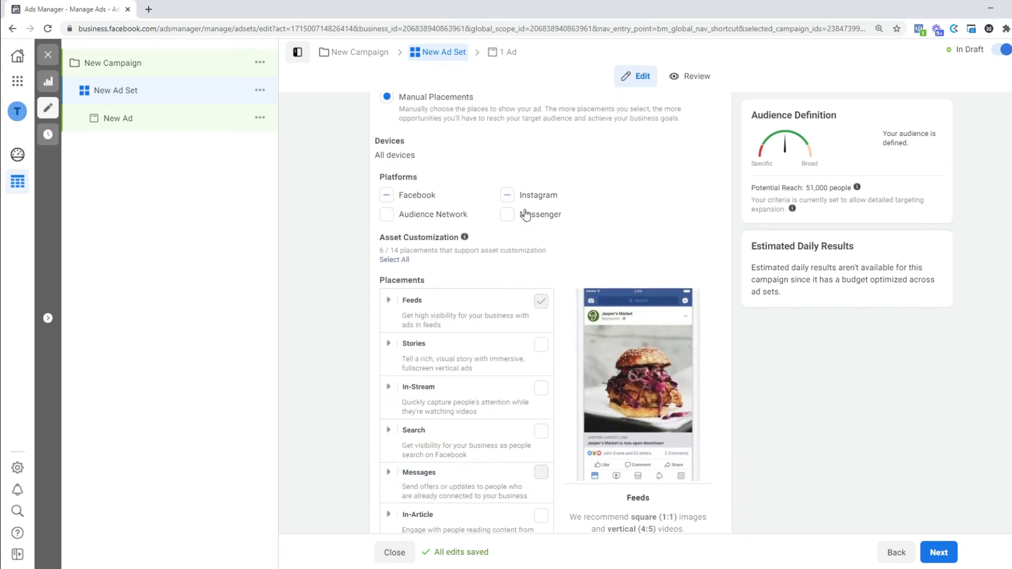
{"action": "scroll", "coordinate": [687, 248], "scroll_direction": "down", "scroll_amount": 6}
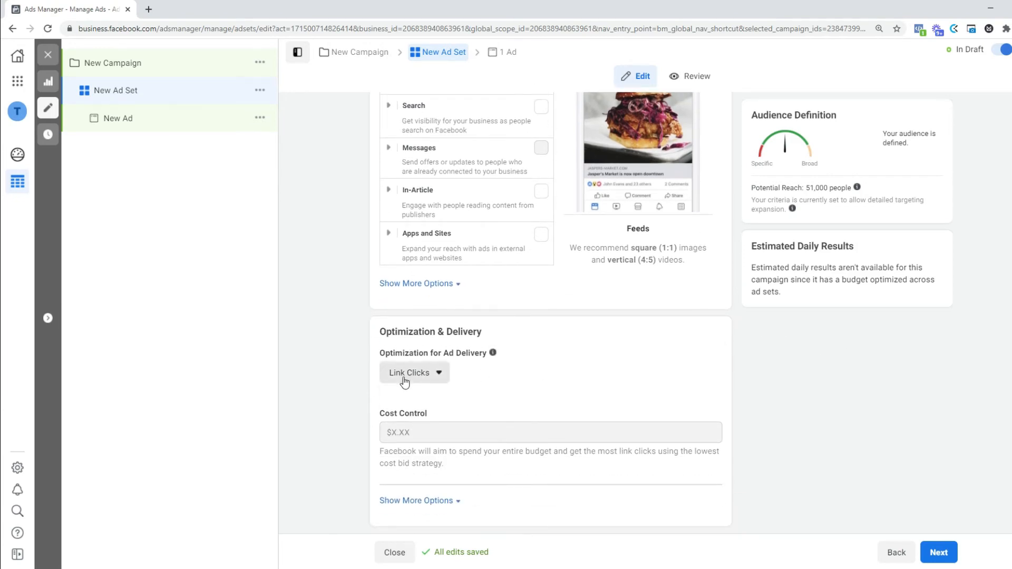
{"action": "scroll", "coordinate": [851, 415], "scroll_direction": "up", "scroll_amount": 7}
{"action": "scroll", "coordinate": [850, 412], "scroll_direction": "up", "scroll_amount": 15}
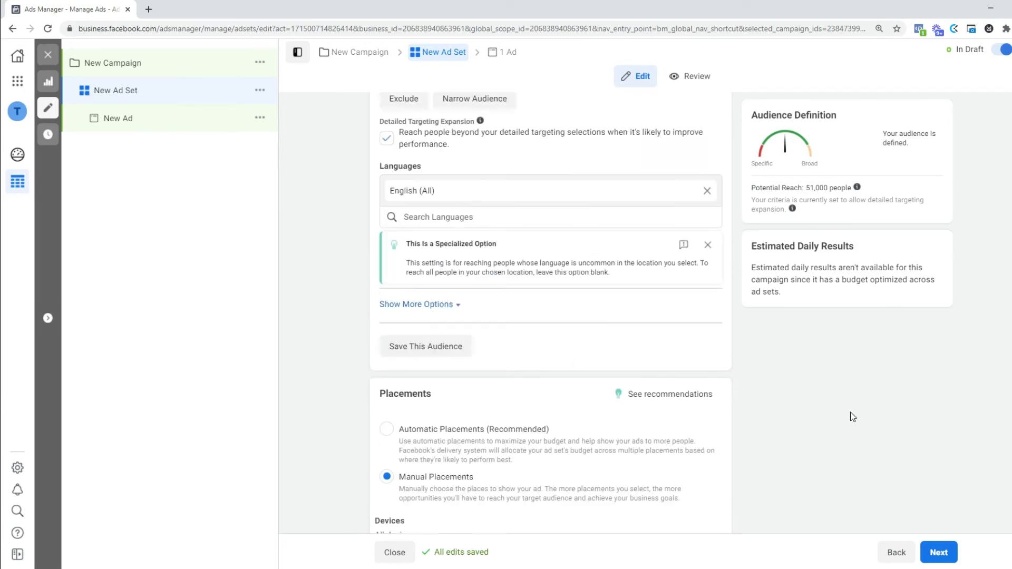
{"action": "scroll", "coordinate": [849, 409], "scroll_direction": "up", "scroll_amount": 10}
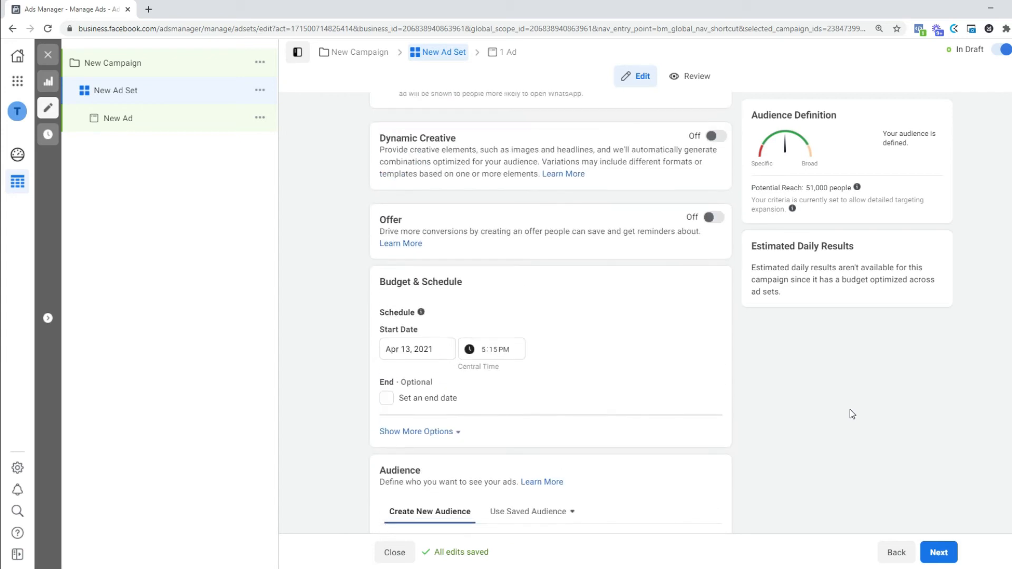